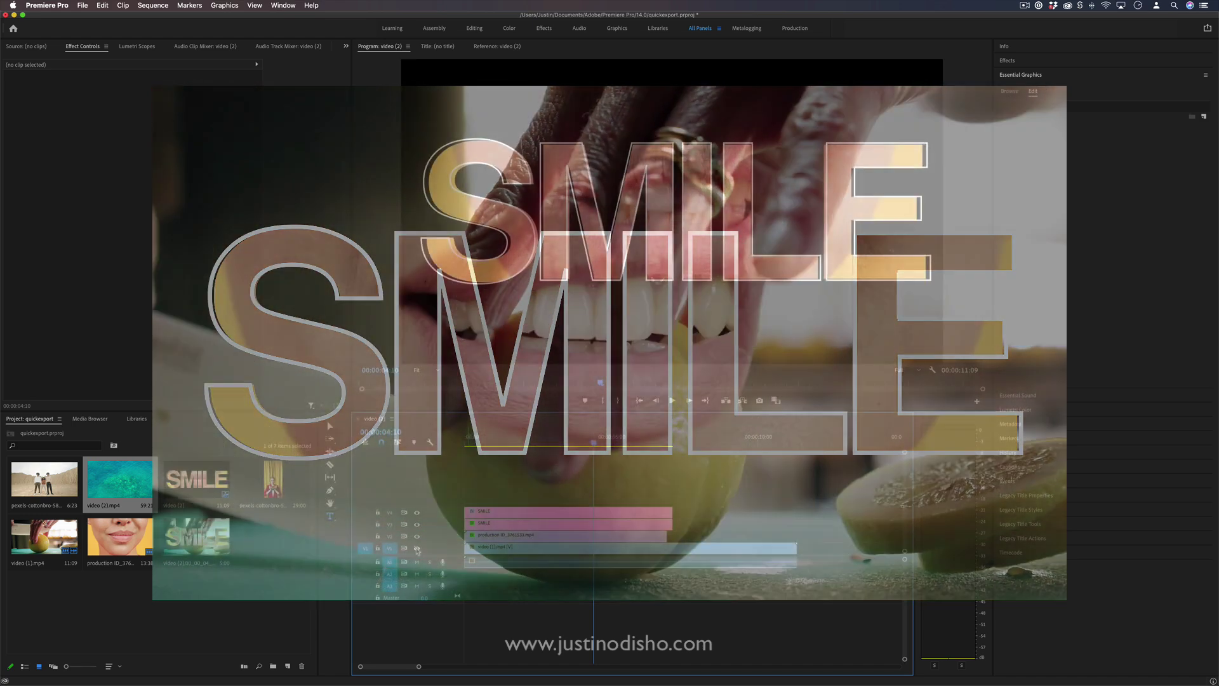
- Play the finished SMILE composite in the video (2) sequence to preview it
click(417, 549)
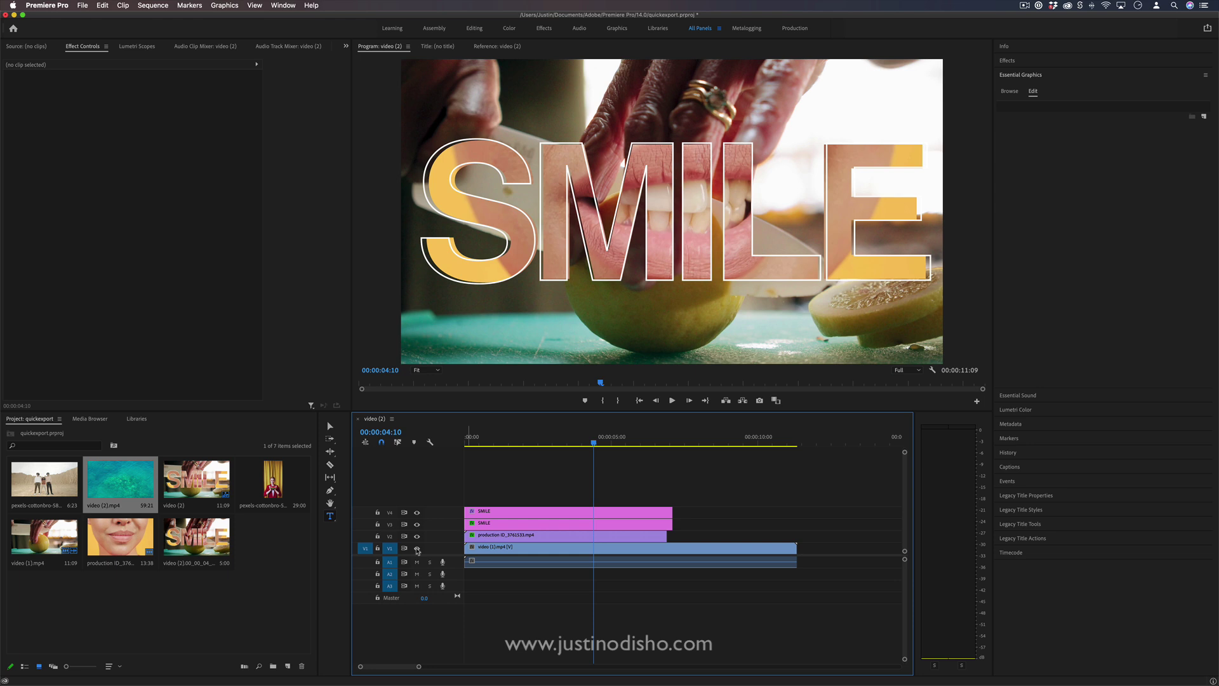
- Select and delete every clip in the video (2) sequence
drag(733, 474, 407, 651)
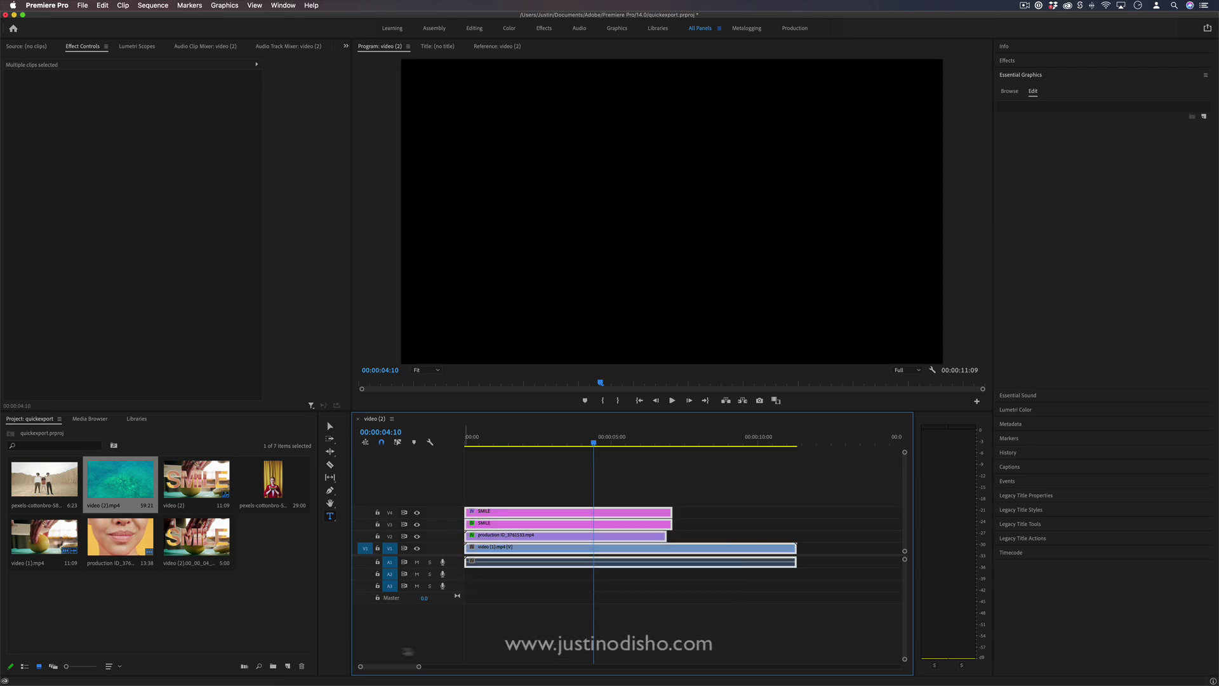
key(Delete)
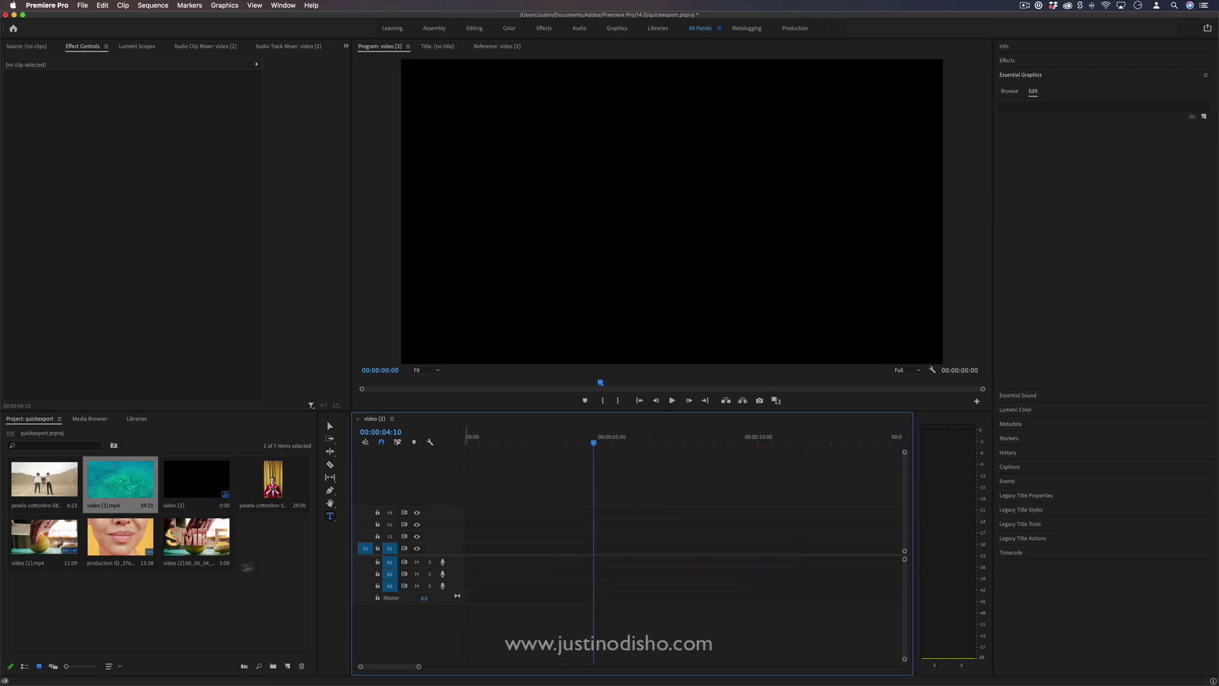
click(204, 586)
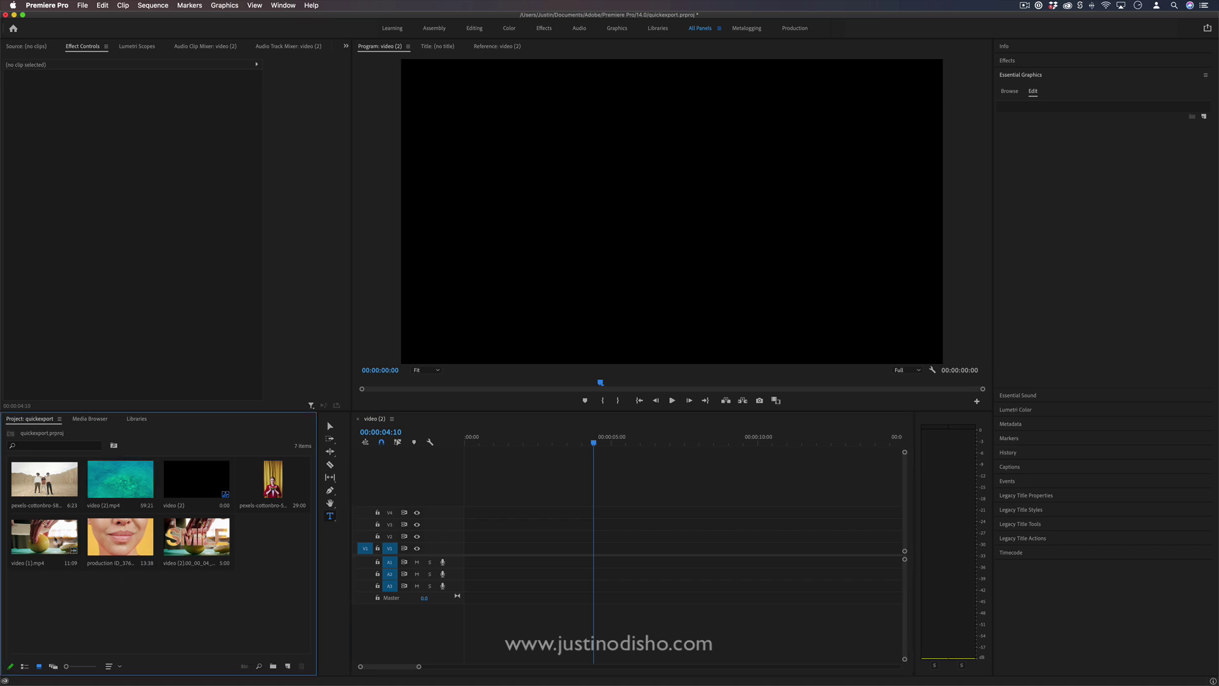
- Add video (1).mp4 to V1 keeping existing sequence settings, then try video (2).mp4 instead
drag(71, 538, 465, 546)
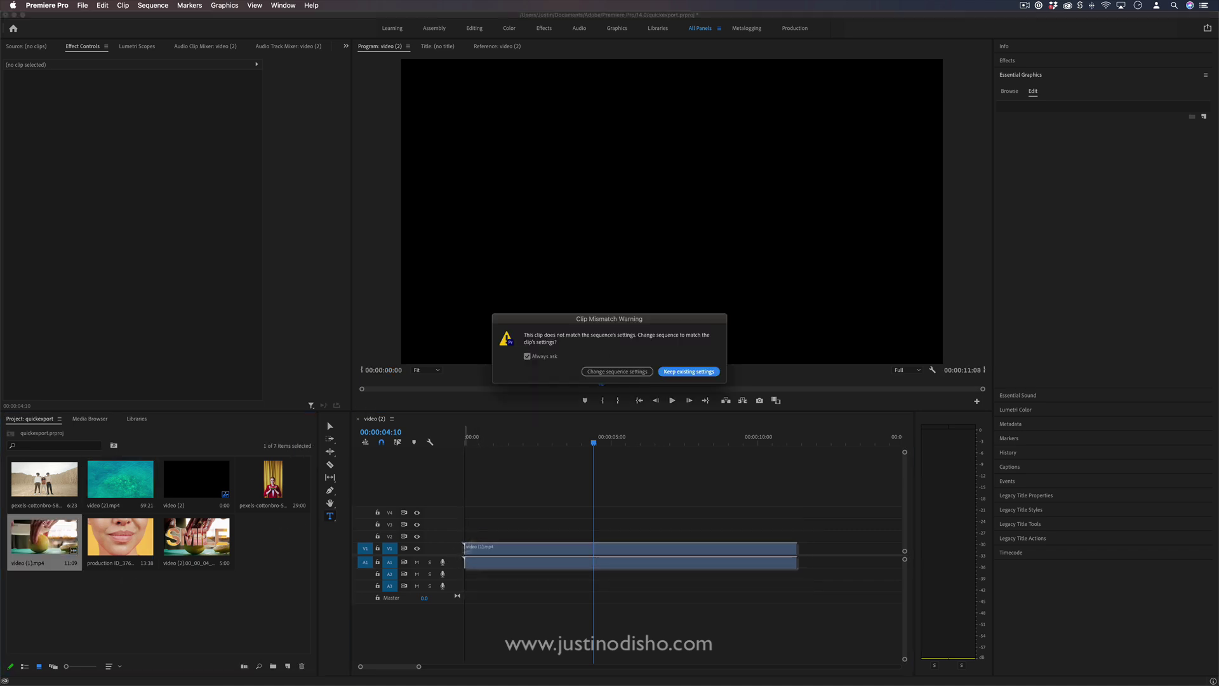
click(692, 372)
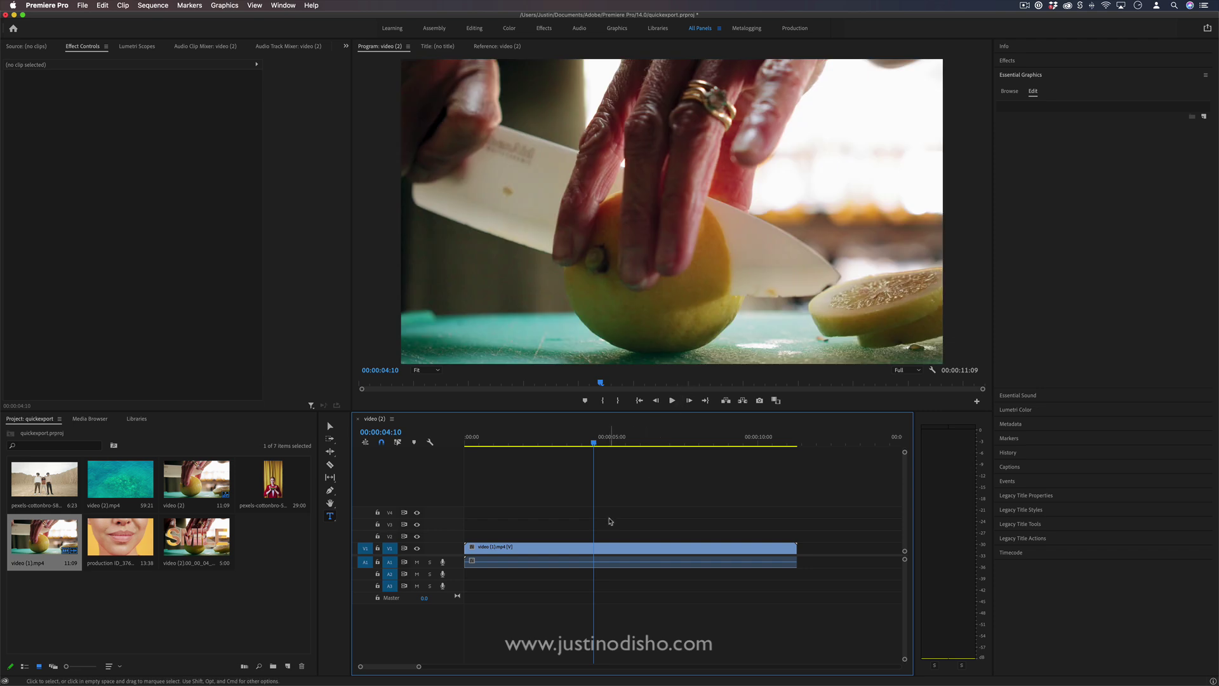
drag(121, 483, 467, 550)
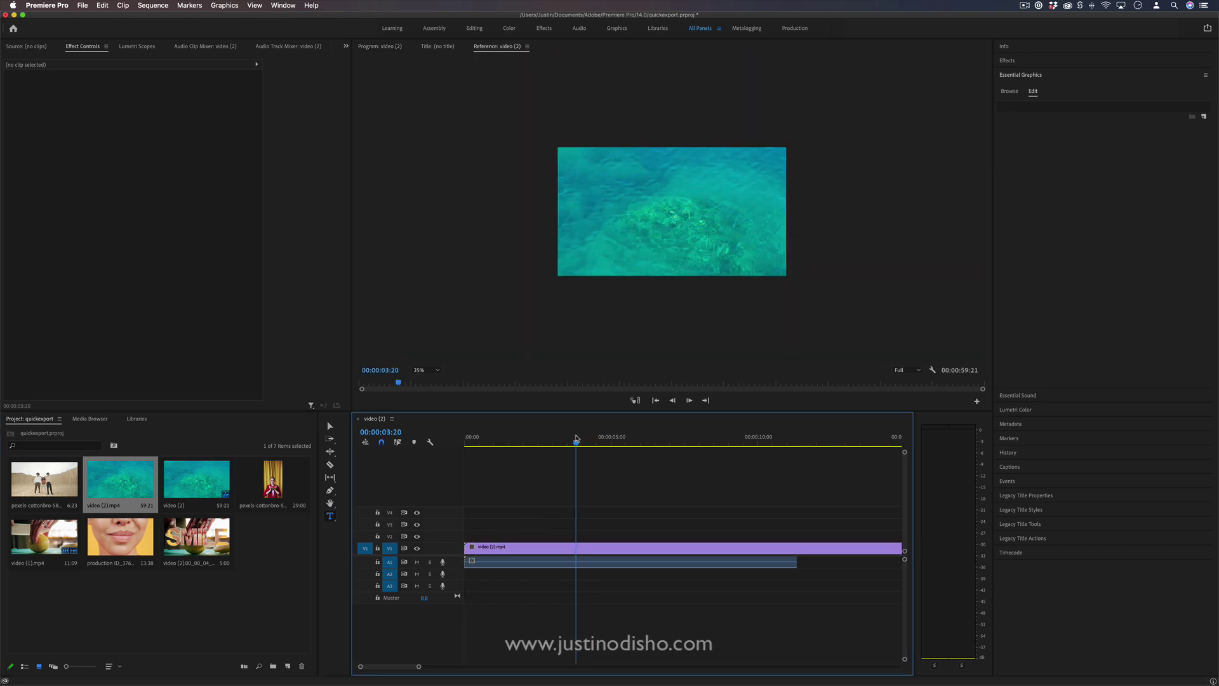
- Undo the swap to restore the lemon clip, and start a new Color Matte with default settings
key(super+z)
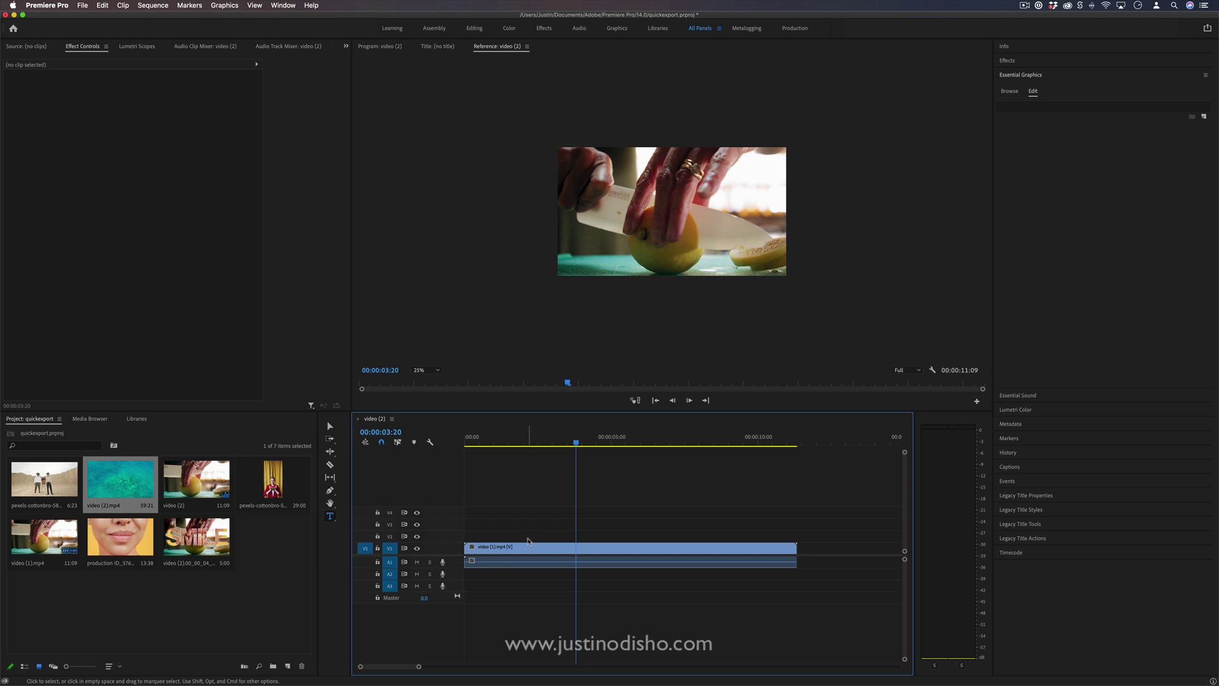
click(79, 5)
mouse_move(88, 17)
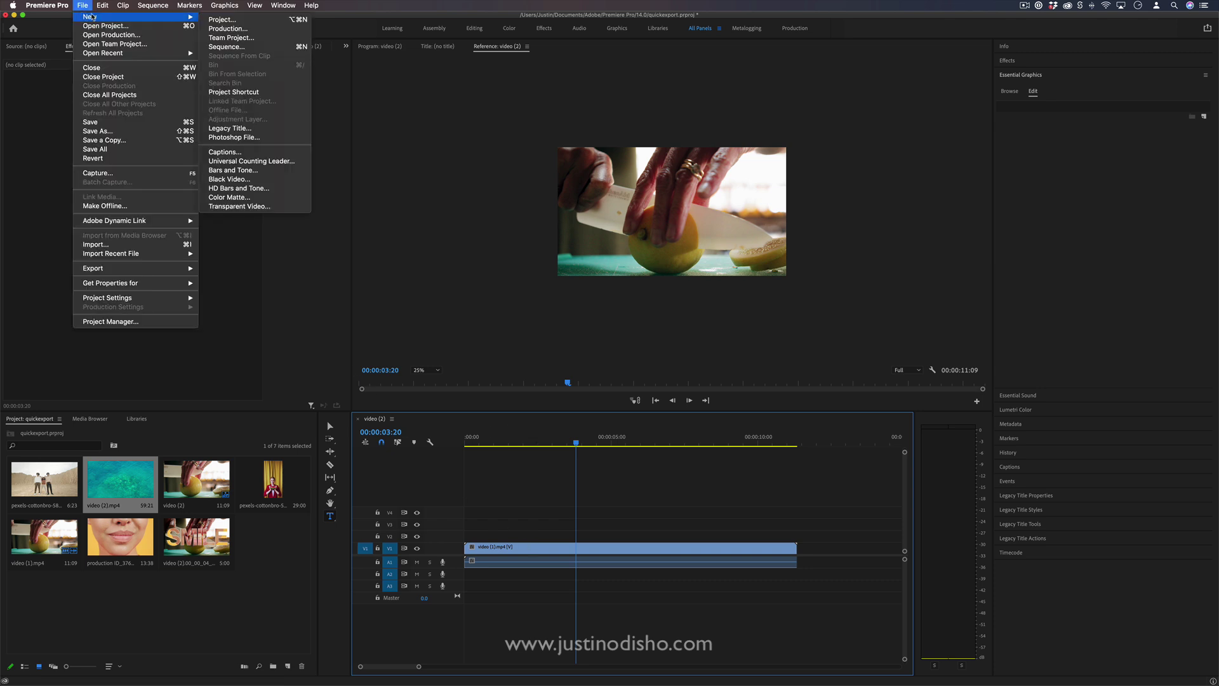
click(238, 197)
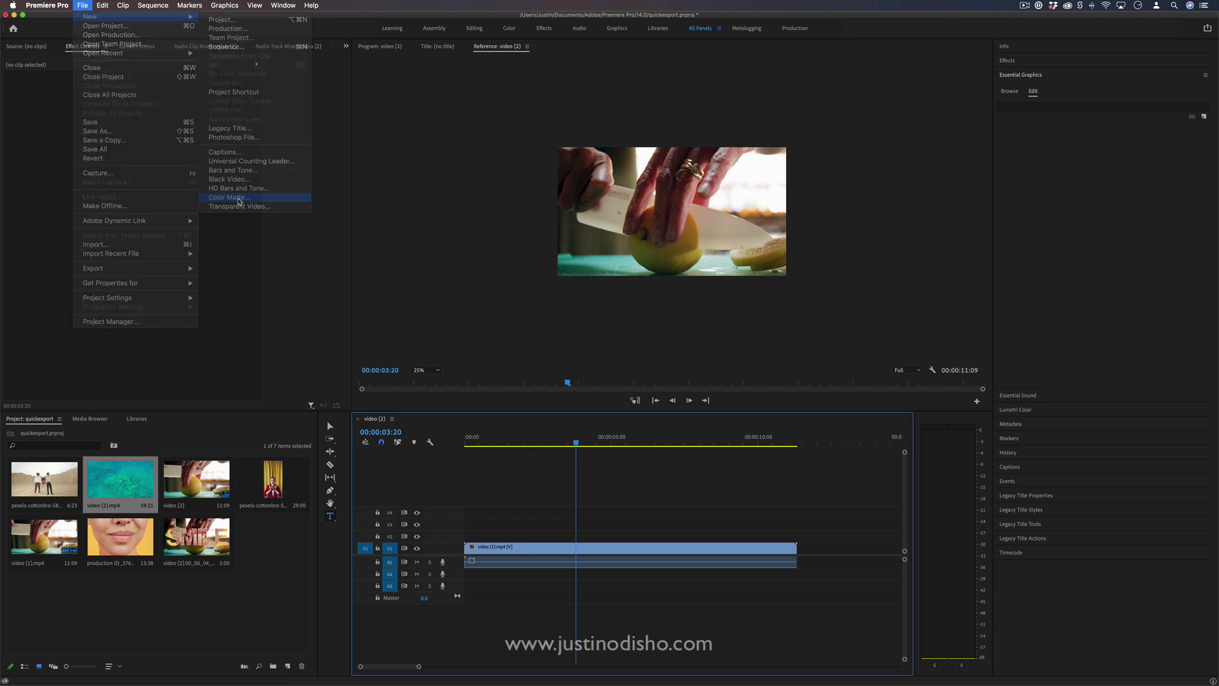
click(668, 386)
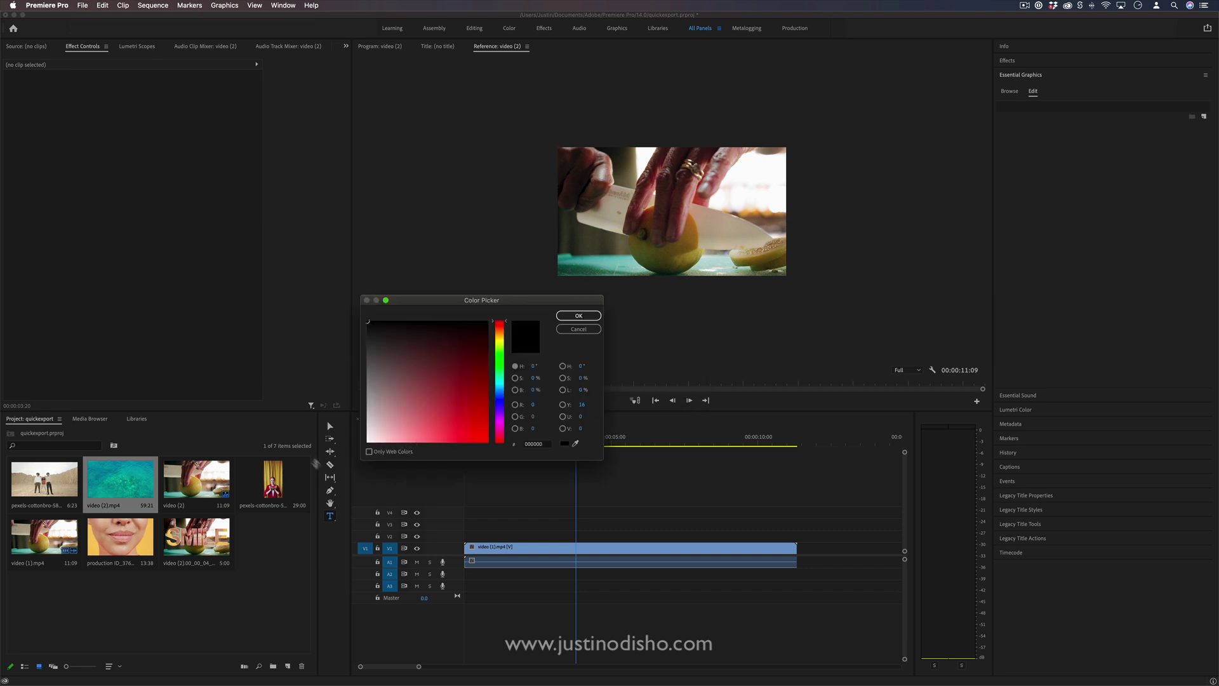
- Set the matte colour to bright yellow and keep the name Color Matte
click(466, 395)
click(478, 419)
drag(504, 390, 501, 339)
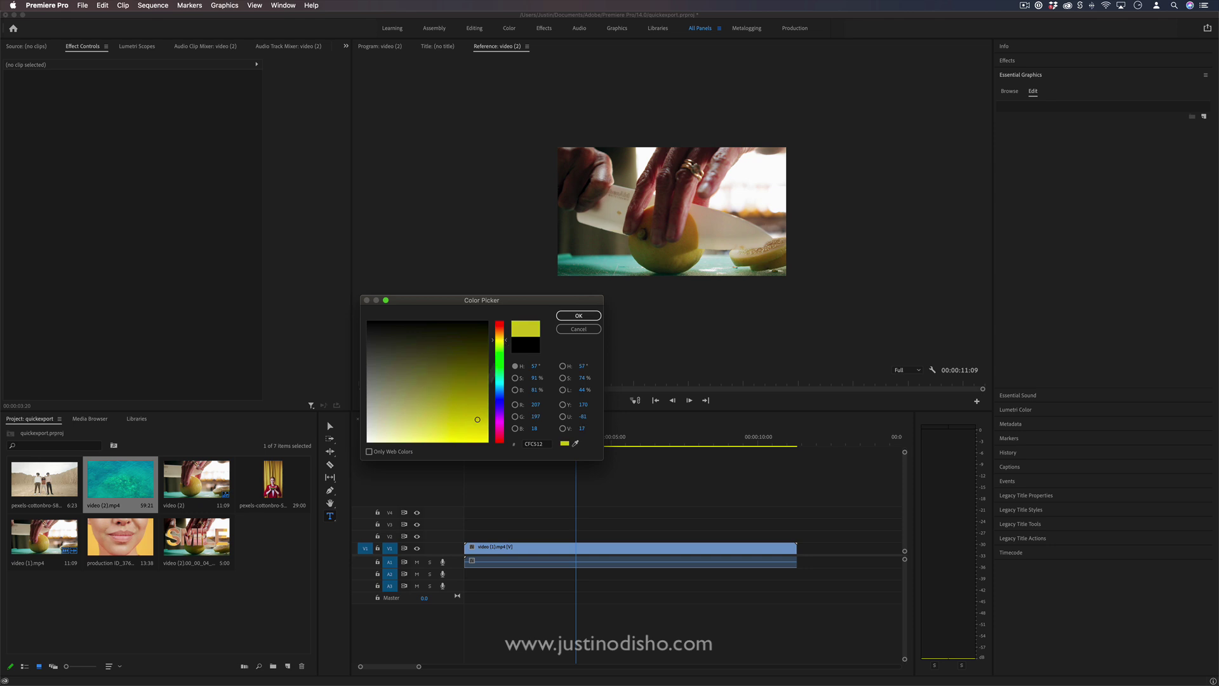
click(488, 442)
click(574, 316)
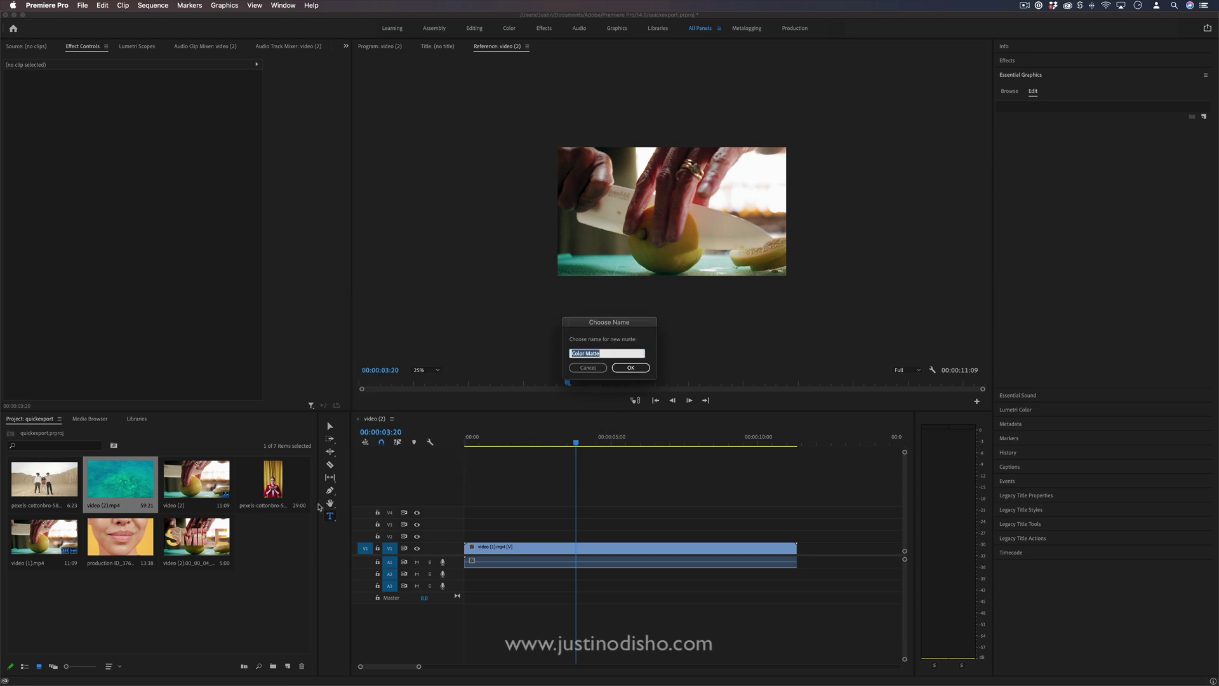
click(629, 367)
- Drop the Color Matte into the sequence, delete it, and extend the lemon clip back to 00:00
drag(283, 535, 458, 547)
click(582, 548)
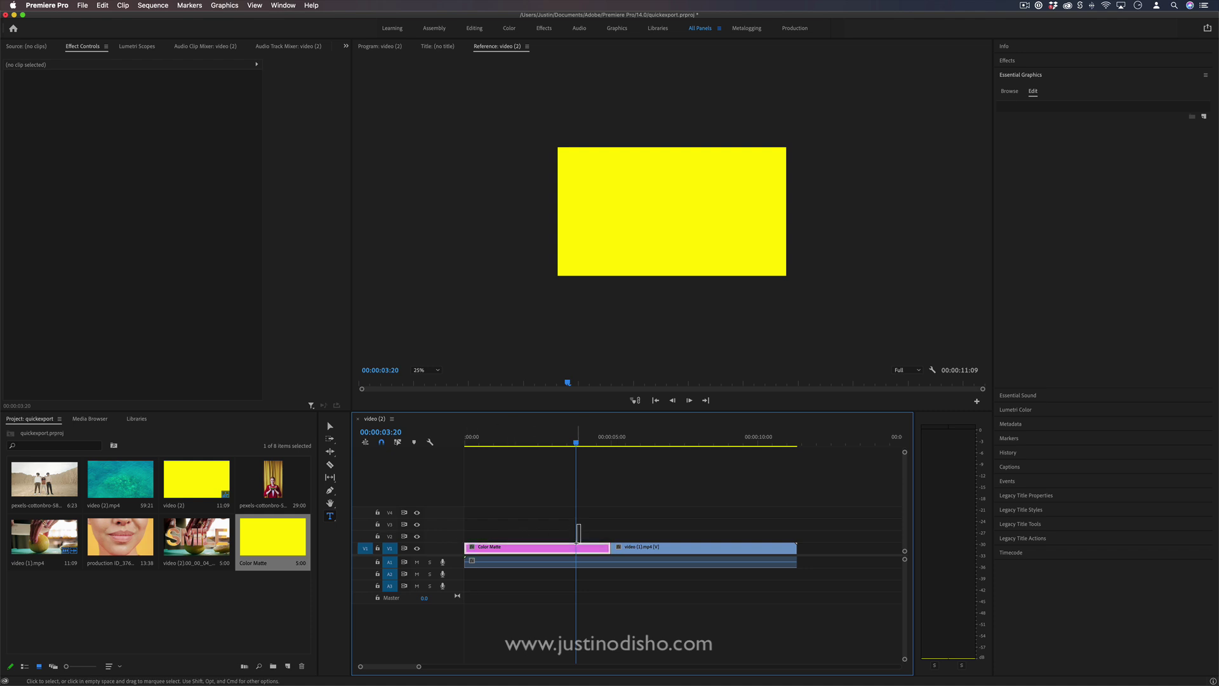
key(Delete)
drag(607, 547, 466, 547)
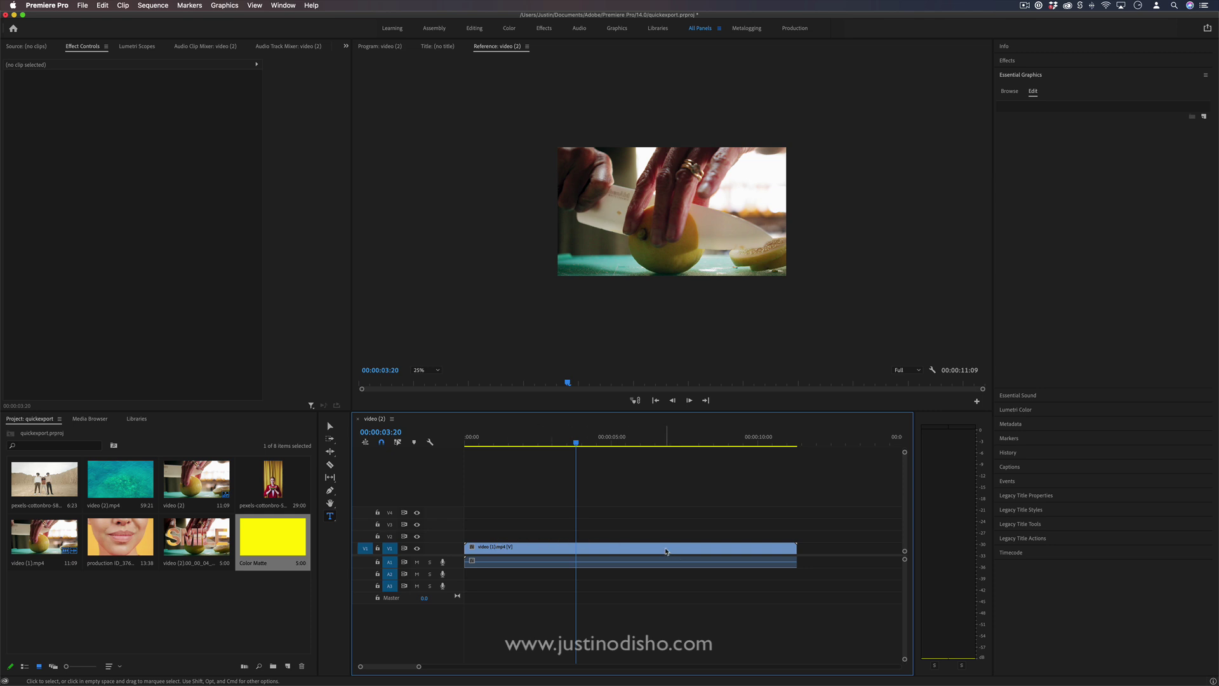
- Place the smiling-mouth production ID clip on V2 and jump to 00:00:01:19
drag(134, 535, 433, 537)
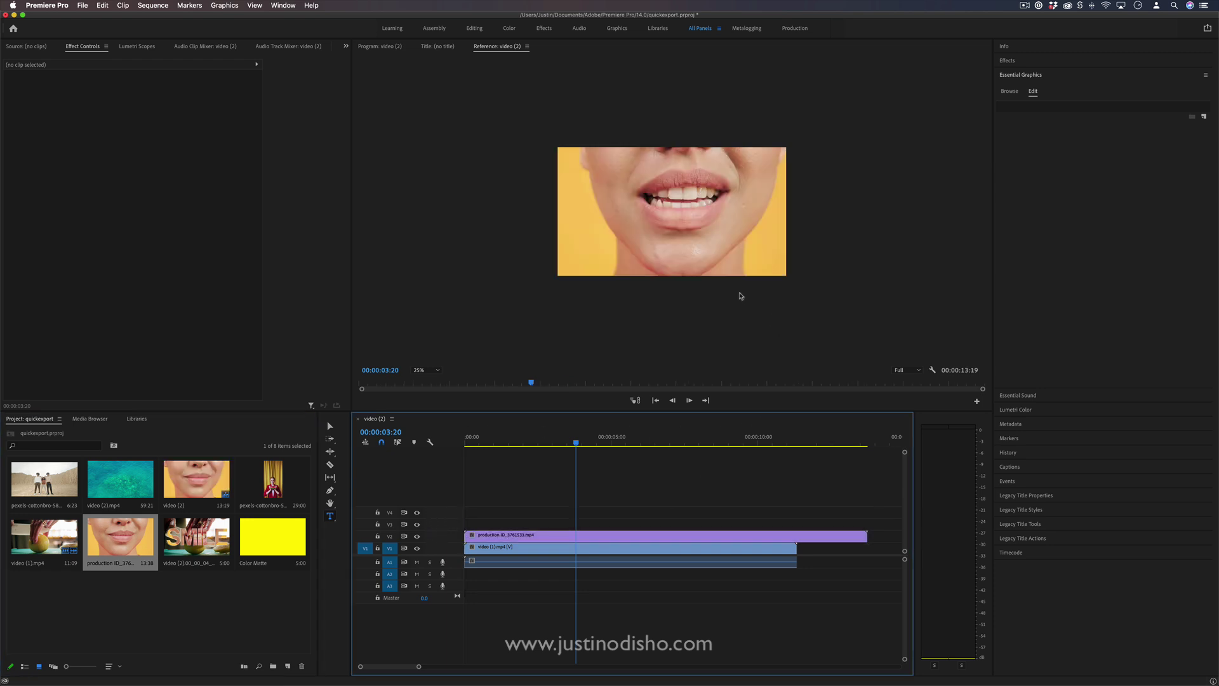
click(516, 440)
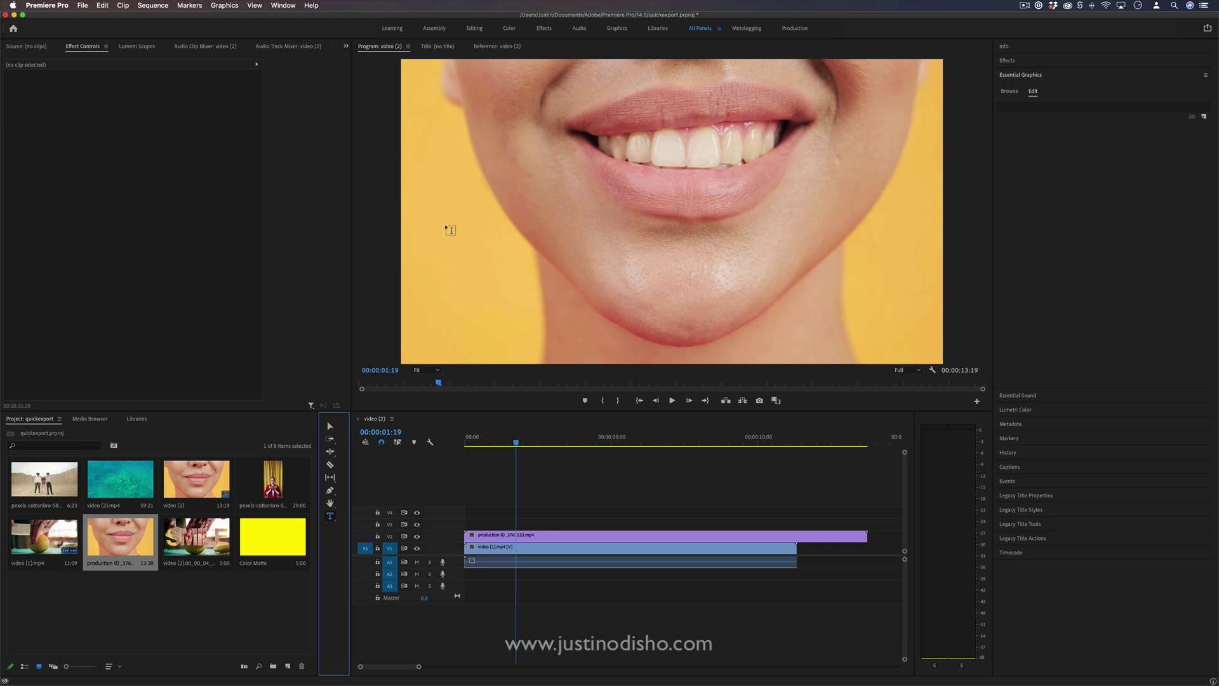
- Create a SMILE text graphic over the mouth video in the Program monitor and open its font list
click(441, 227)
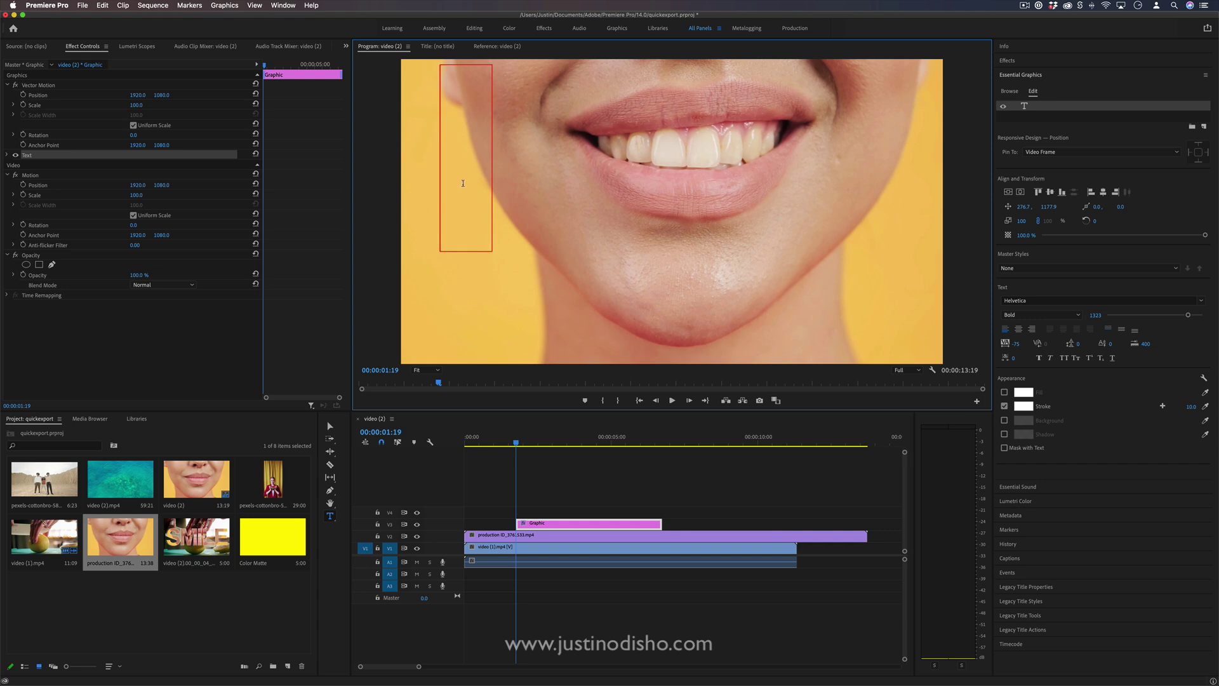
text(SMILE)
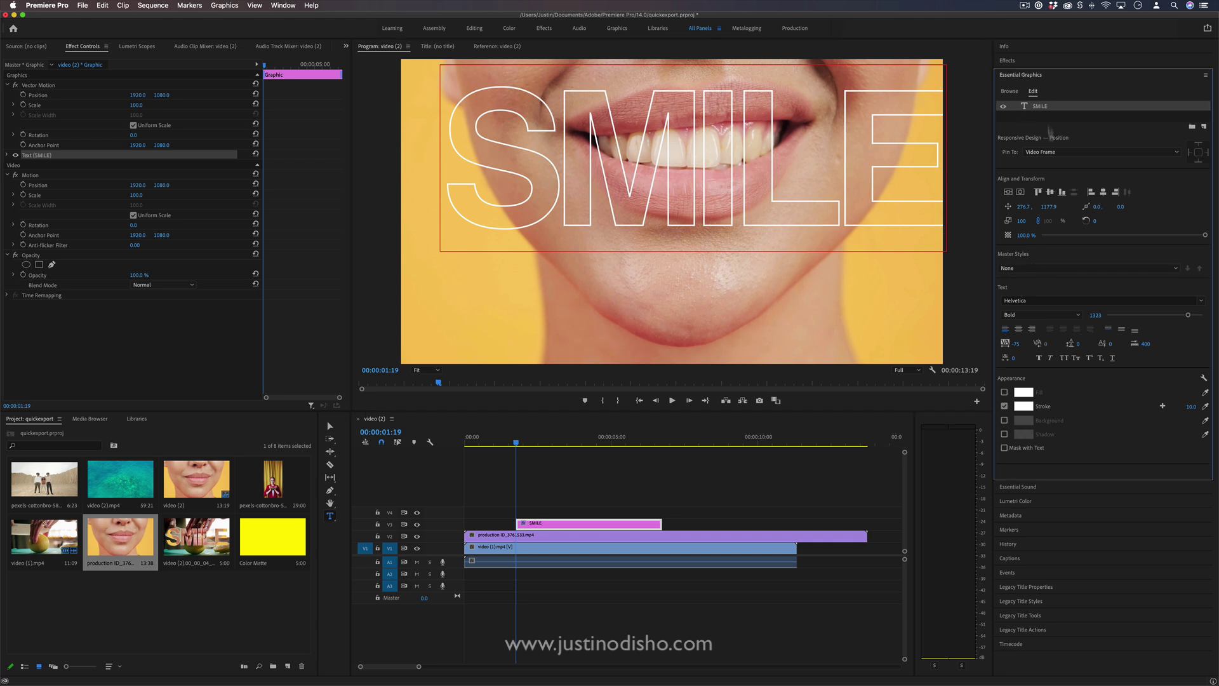
click(1022, 299)
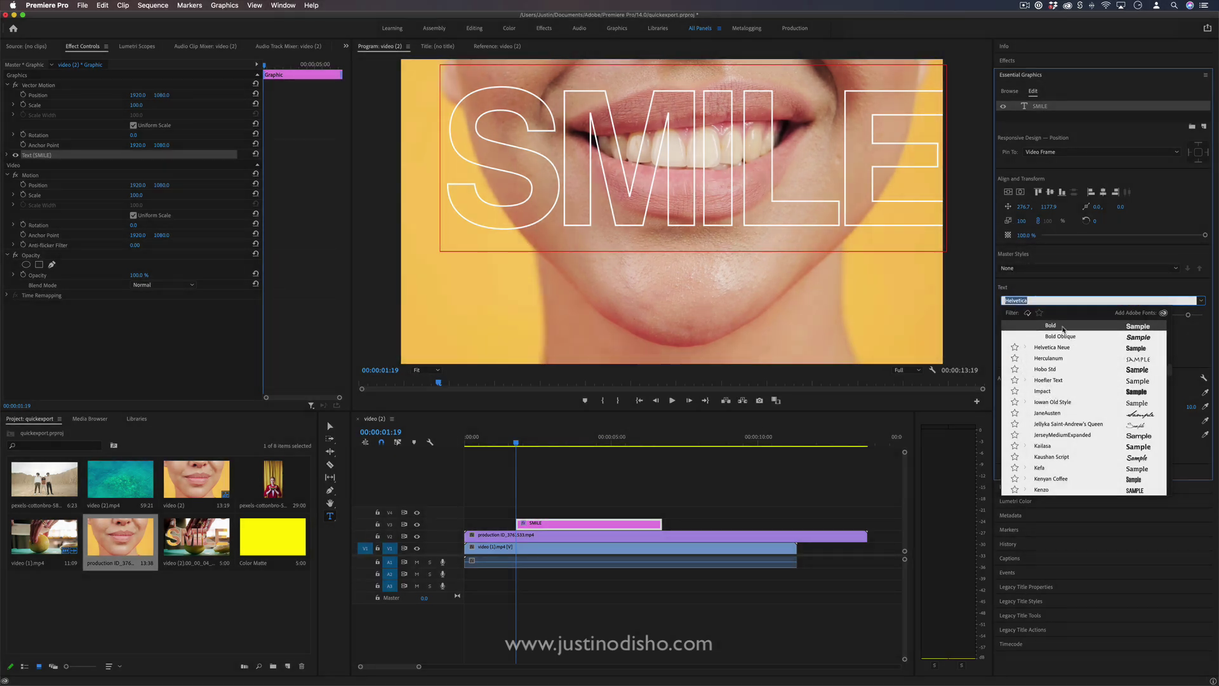
- Keep SMILE bold, give it a solid fill with no outline, and shrink it to size 1288
click(1063, 328)
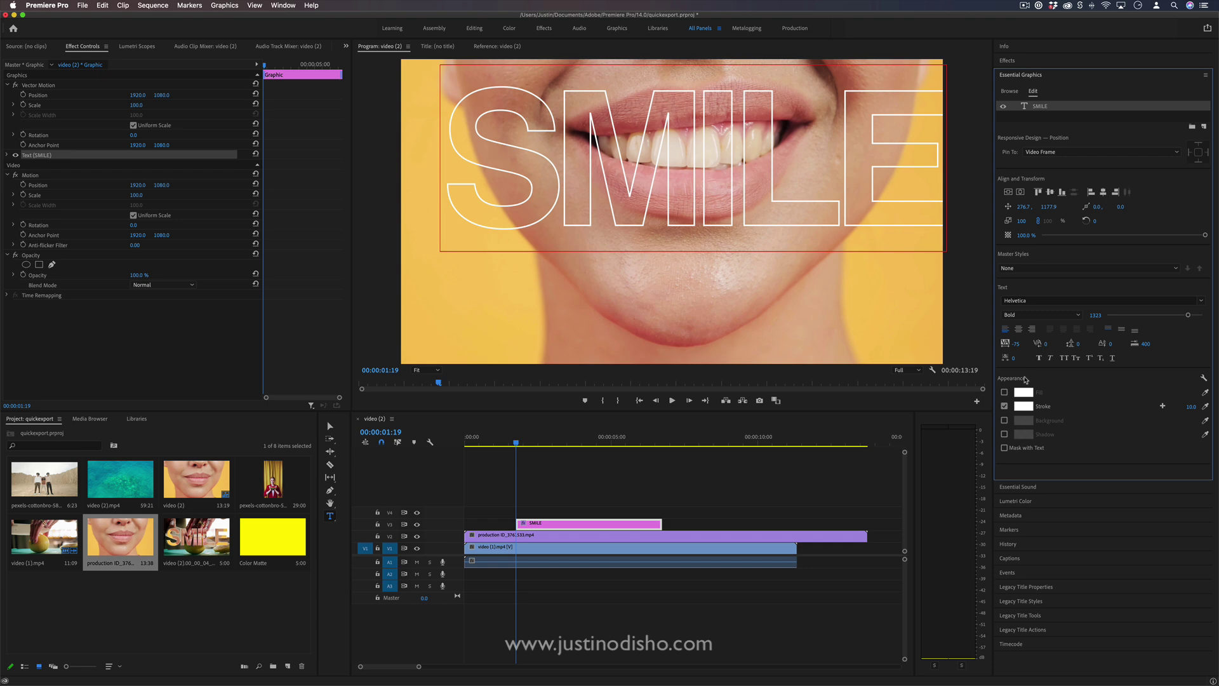
click(1003, 391)
click(1004, 391)
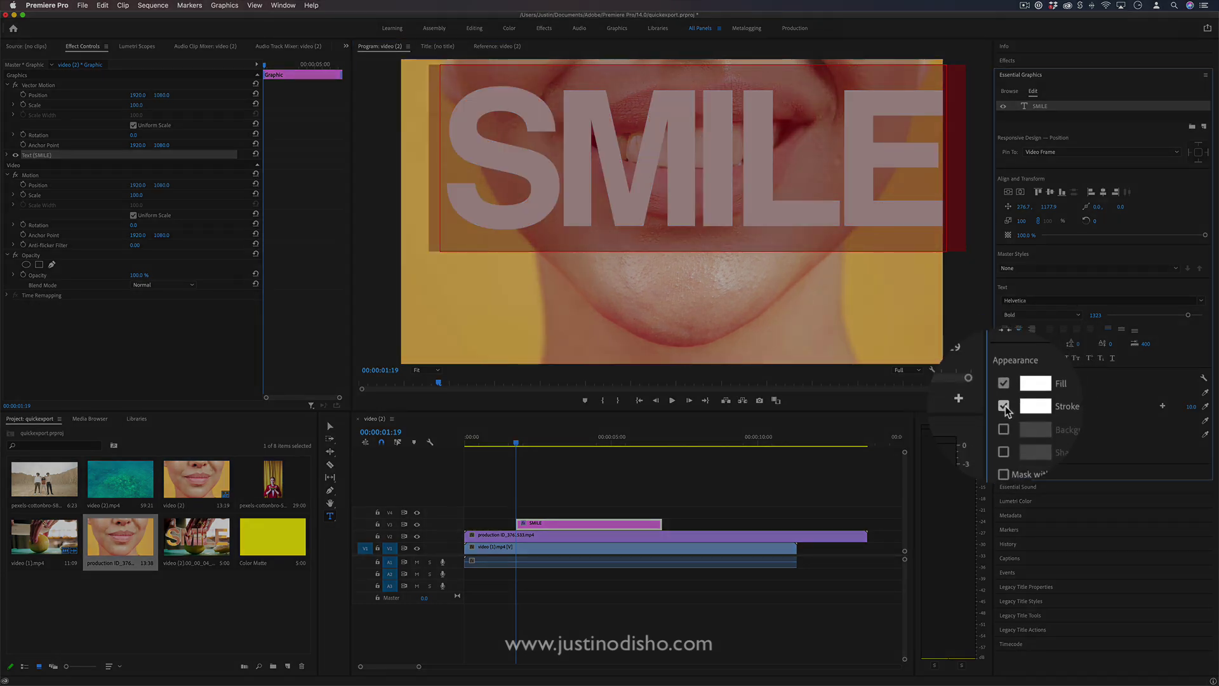
click(1003, 406)
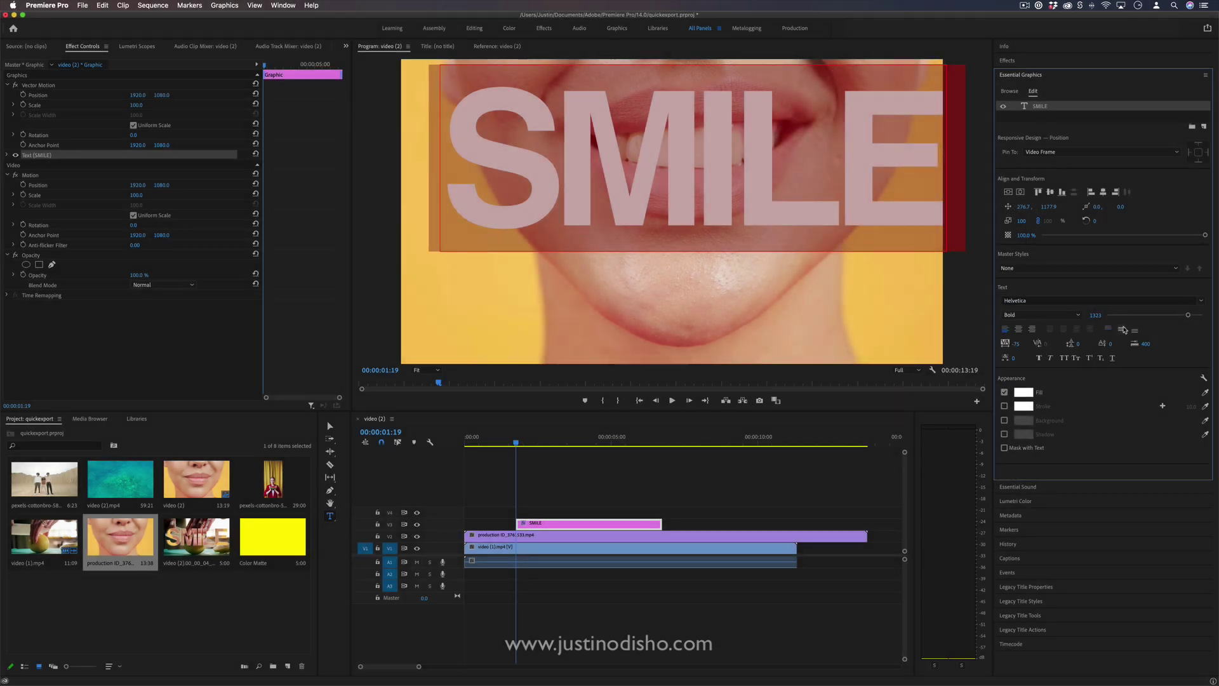
drag(1188, 314, 1183, 317)
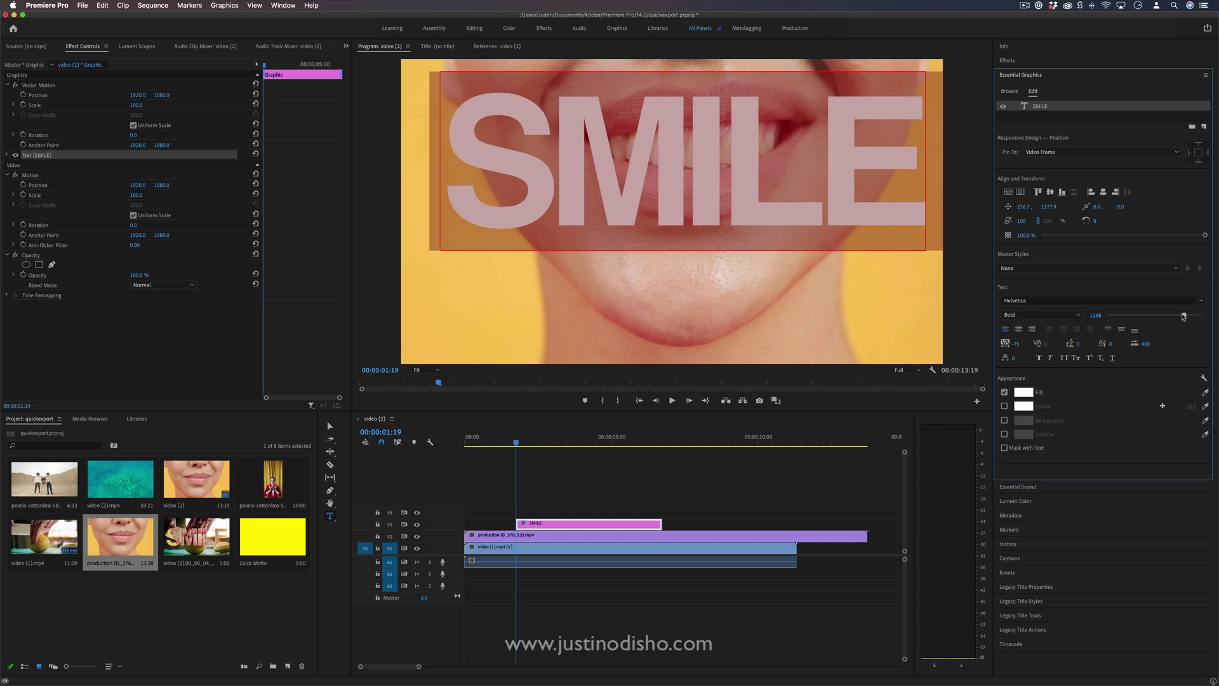
- Centre SMILE vertically and horizontally in the frame, then deselect it
click(1050, 191)
click(1102, 191)
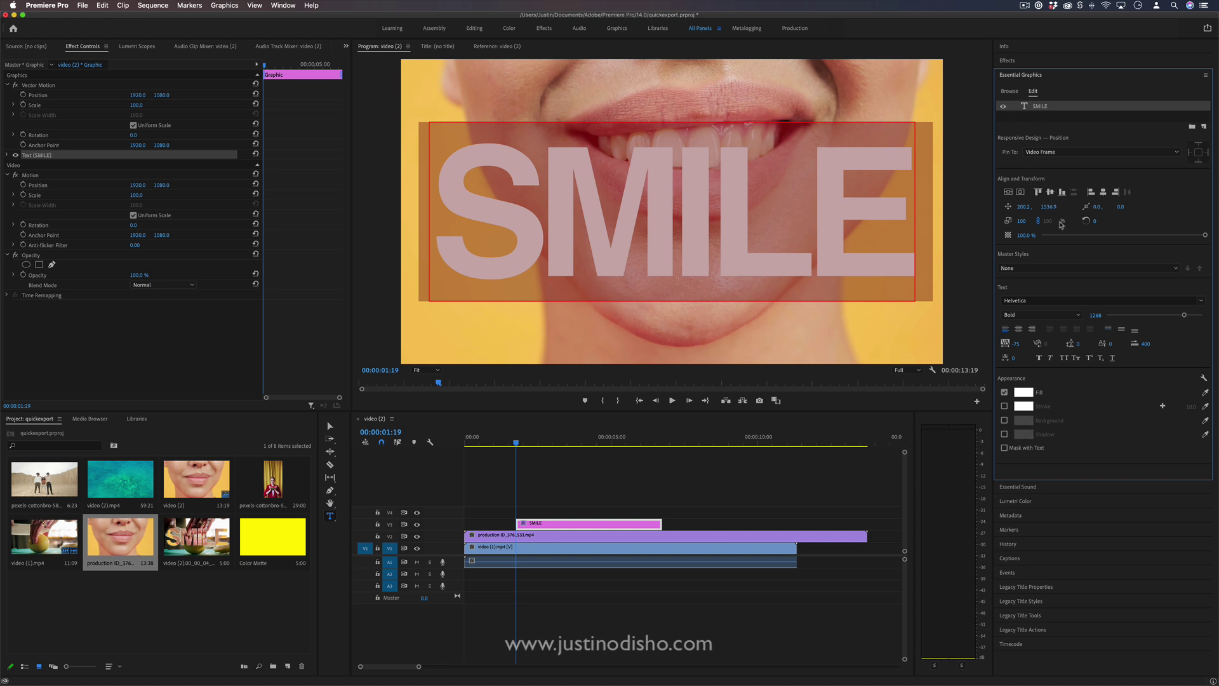
click(887, 238)
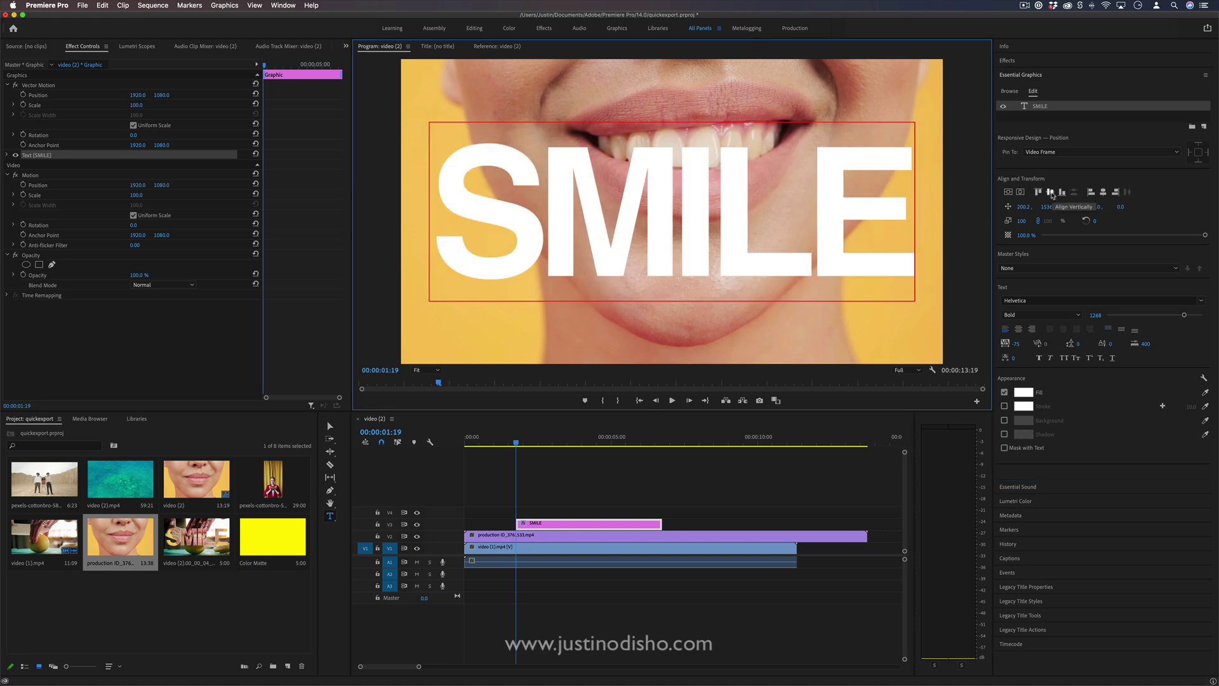
- Extend the SMILE title across the whole lemon clip and trim the mouth clip to end with it
click(578, 488)
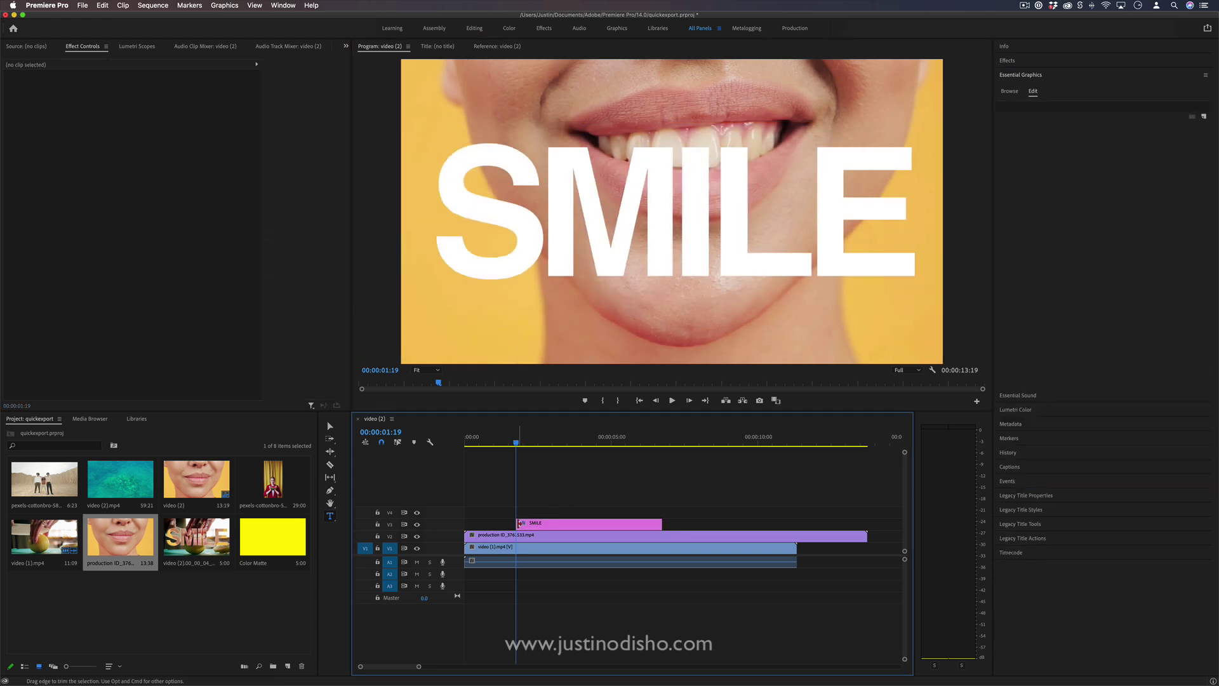
drag(518, 523, 465, 524)
drag(663, 522, 797, 523)
drag(866, 535, 795, 535)
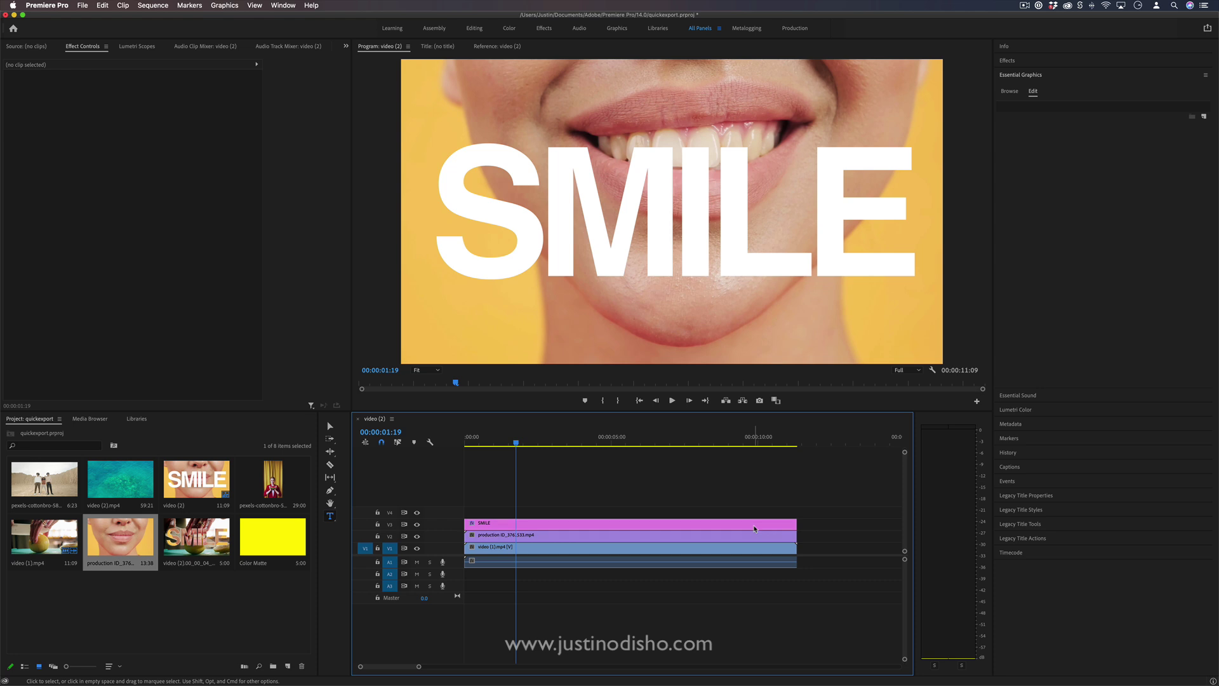
- Select the SMILE title, target track V3, then select the mouth clip on V2
click(755, 523)
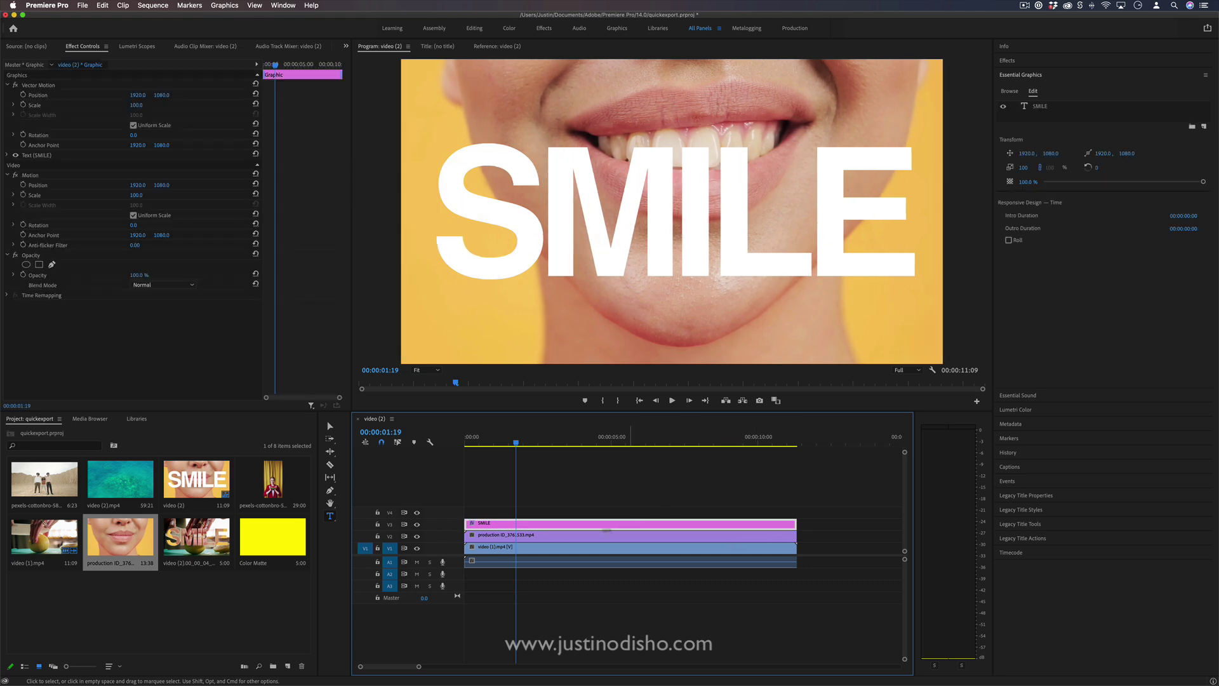
click(586, 514)
click(571, 524)
click(391, 527)
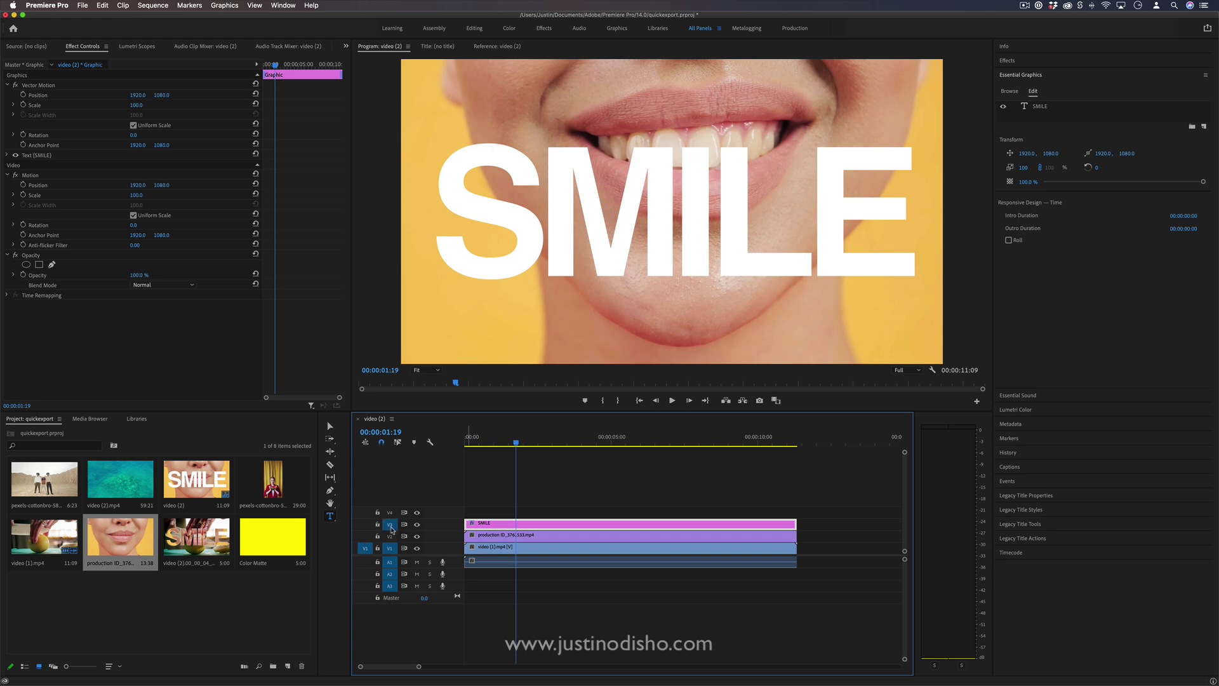
click(391, 527)
click(483, 535)
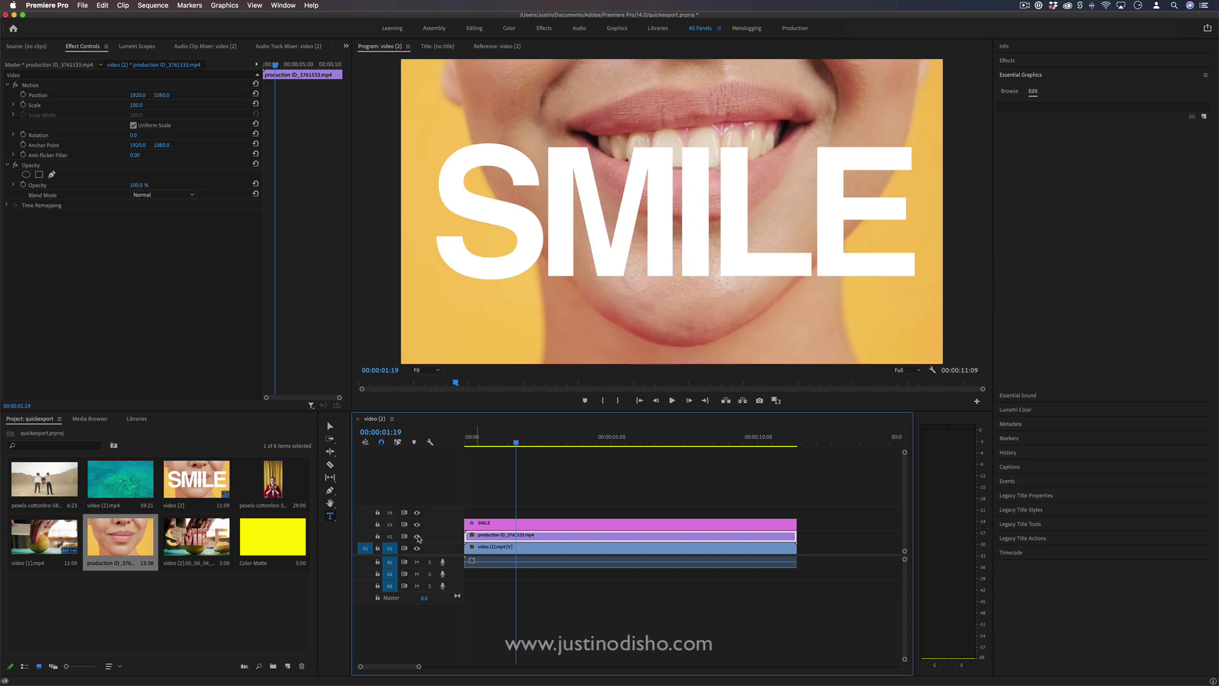
- Toggle the V2 track's visibility to check below, then select the mouth clip on V2
click(417, 537)
click(417, 536)
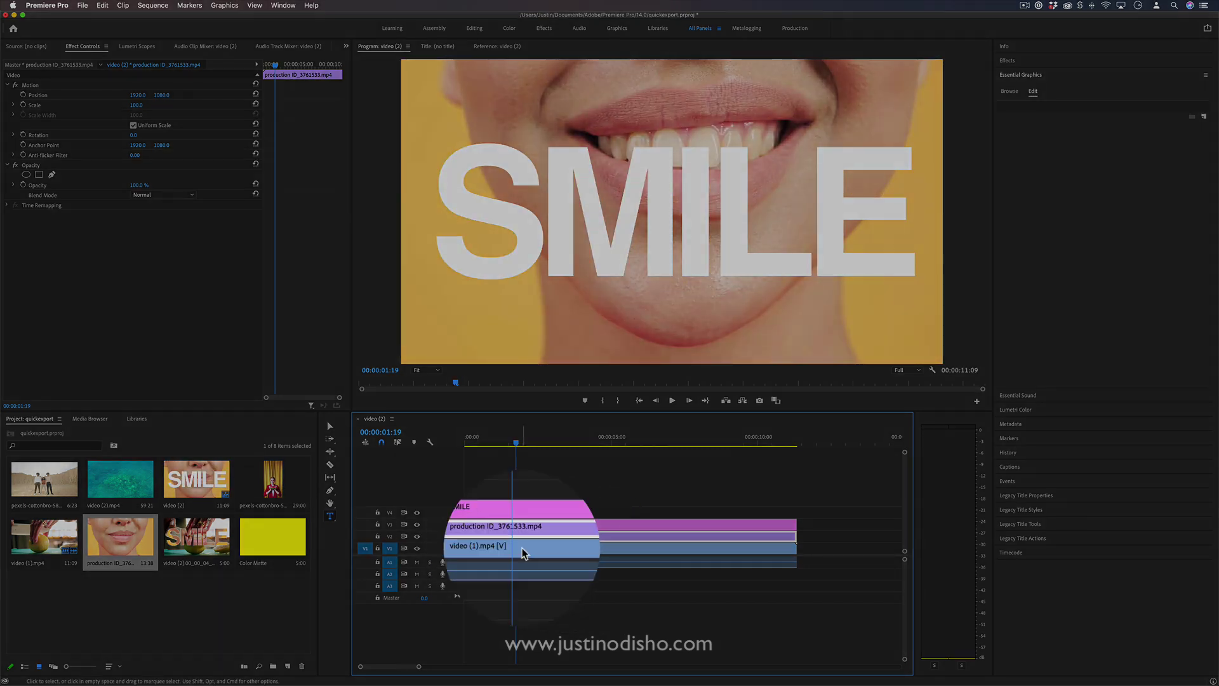
click(533, 550)
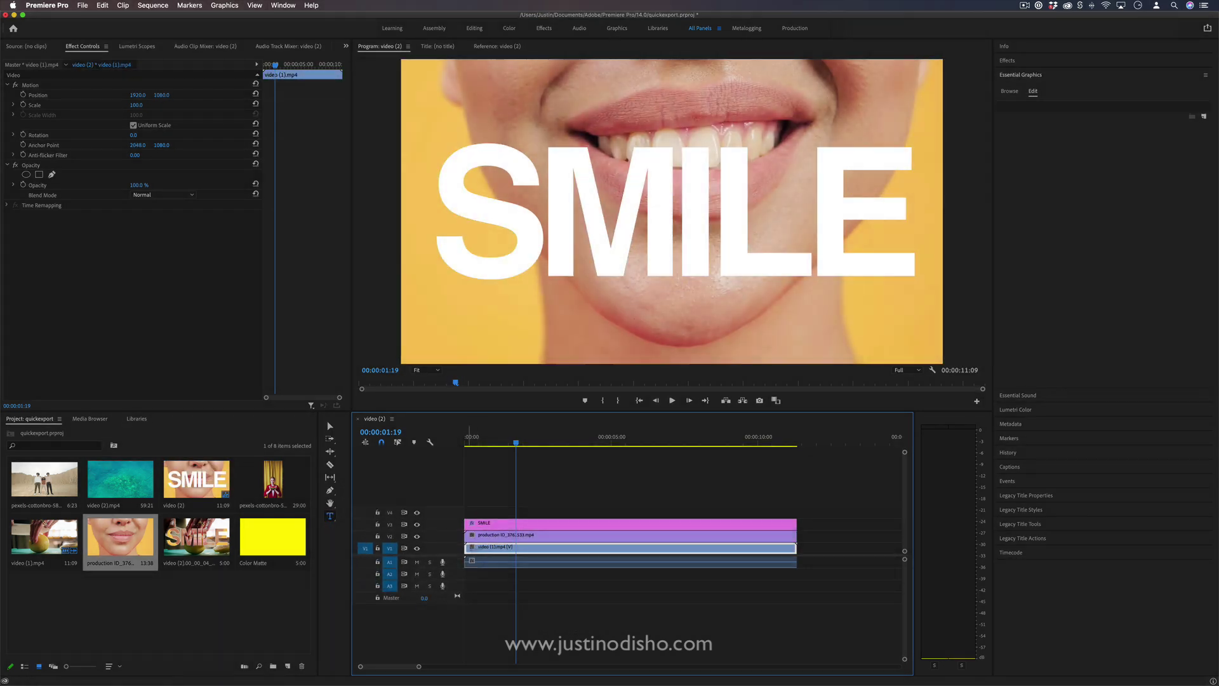
click(528, 539)
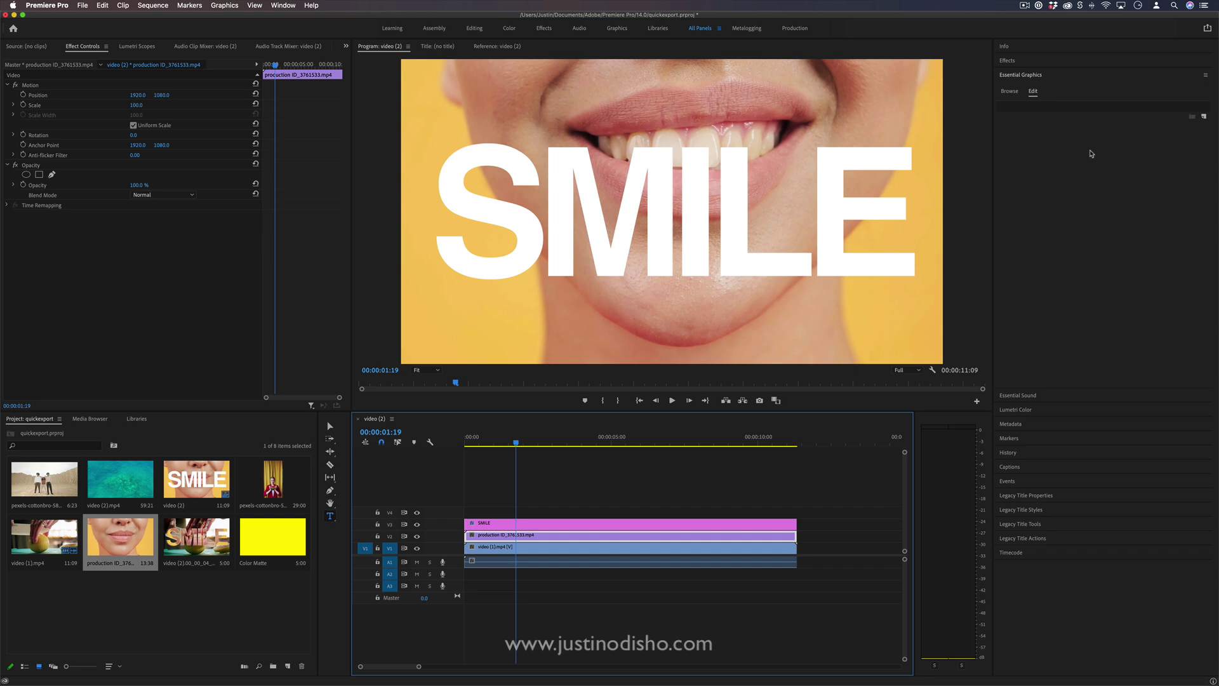
- Apply Track Matte Key, found by searching 'trac', to the mouth clip and select its settings
click(1007, 60)
click(1023, 74)
text(trac)
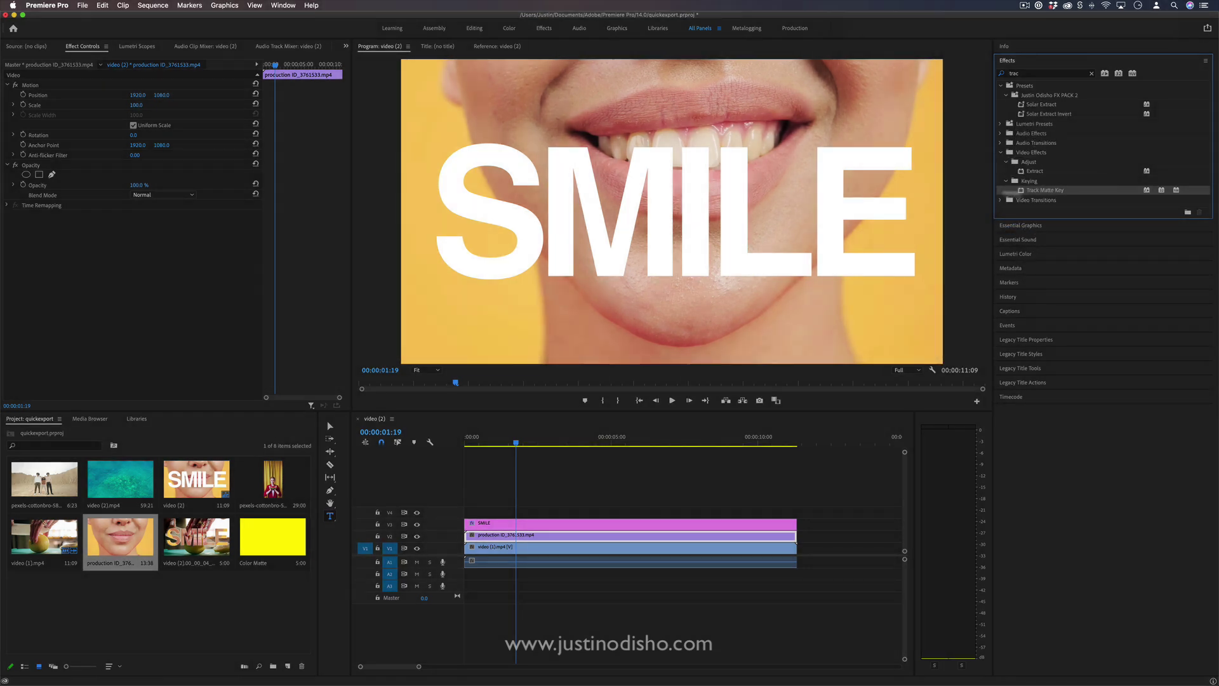
drag(1059, 190, 578, 541)
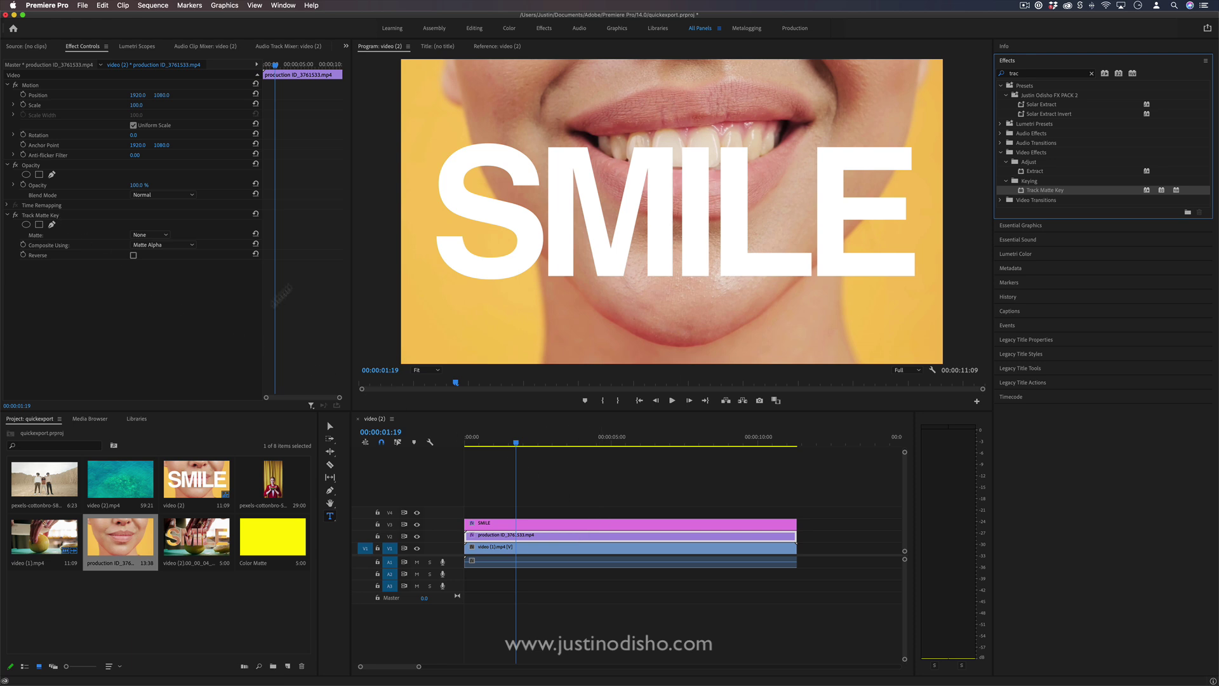
click(70, 216)
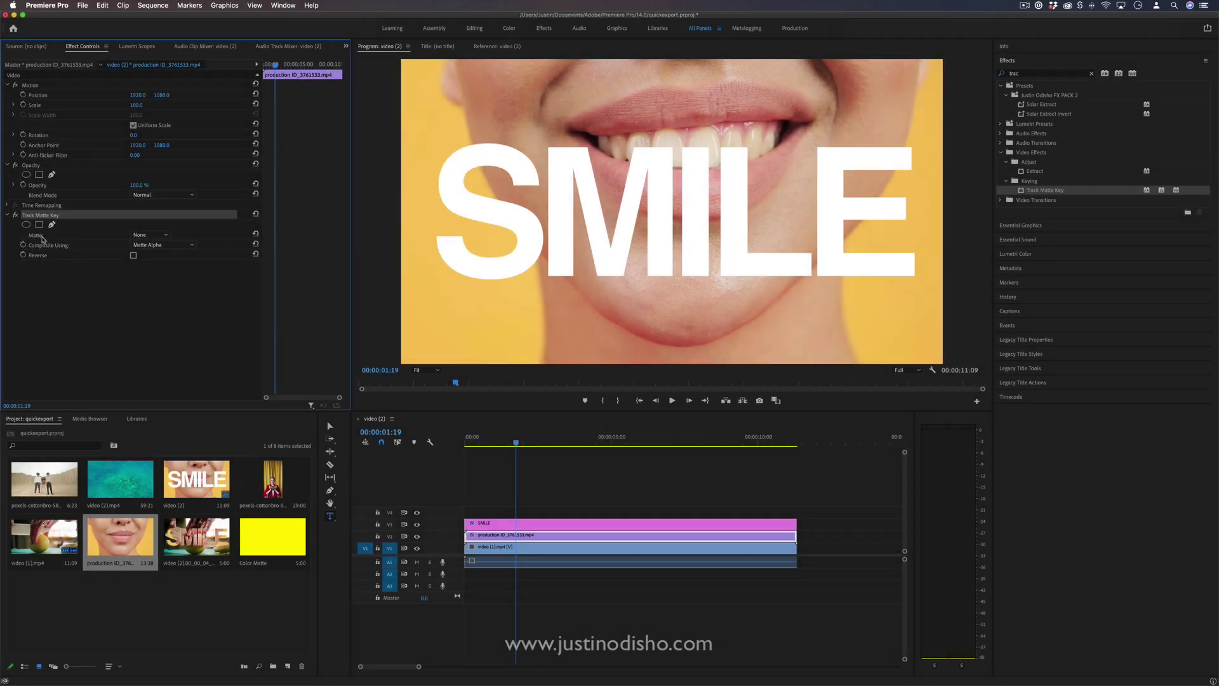
- Set the Track Matte Key's Matte to Video 3 and preview from 00:00:00:22
click(145, 235)
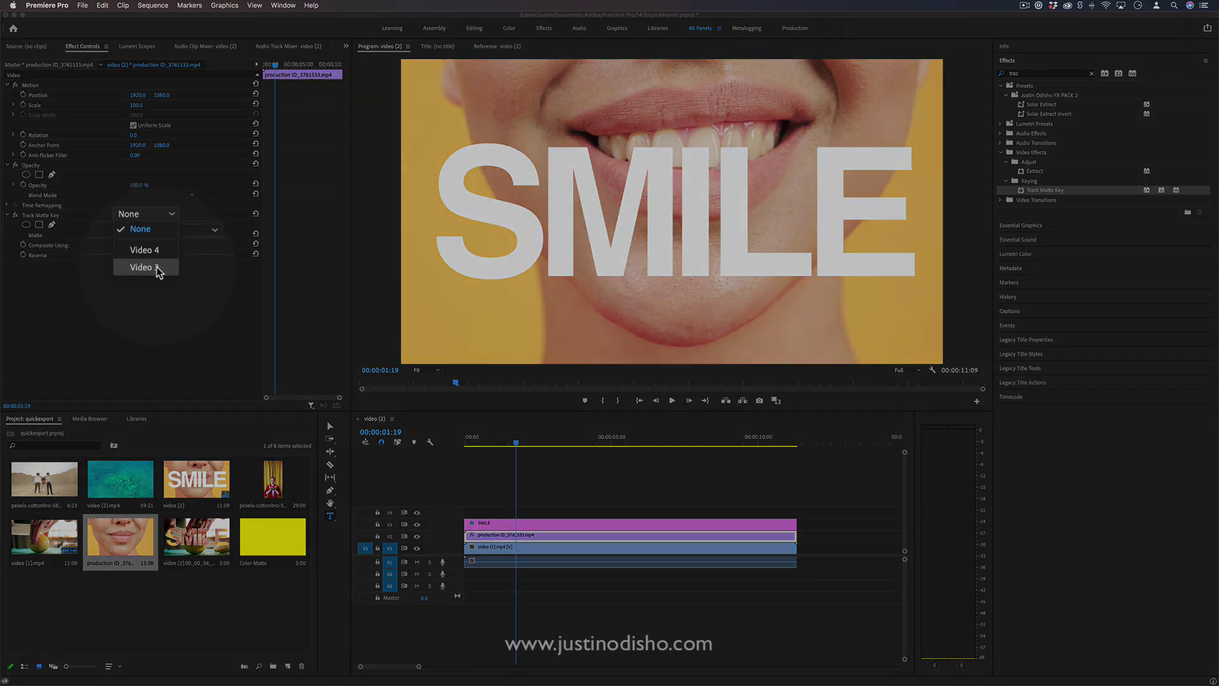
click(168, 246)
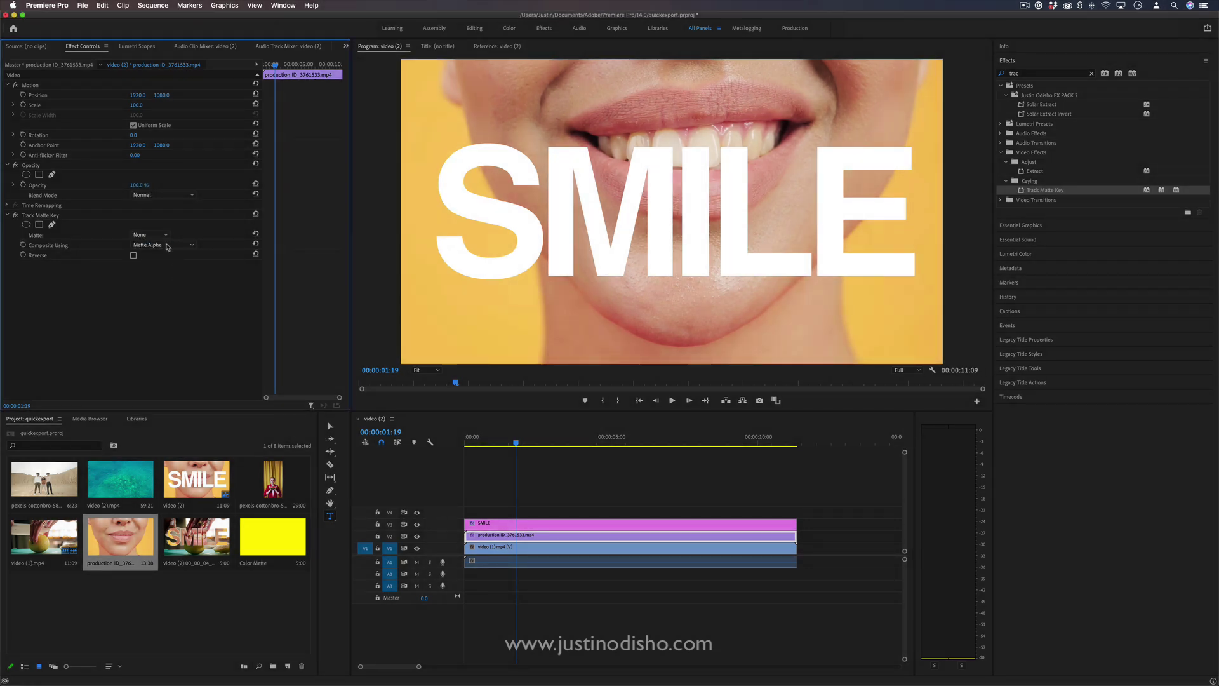
click(159, 236)
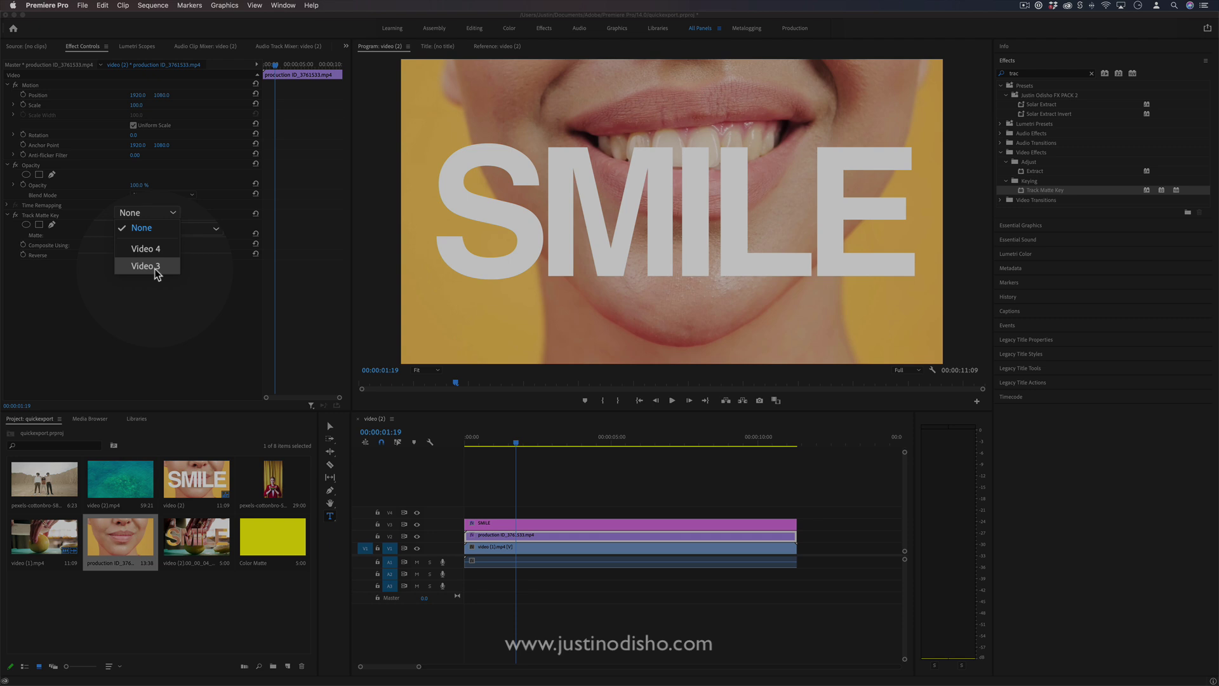
click(185, 307)
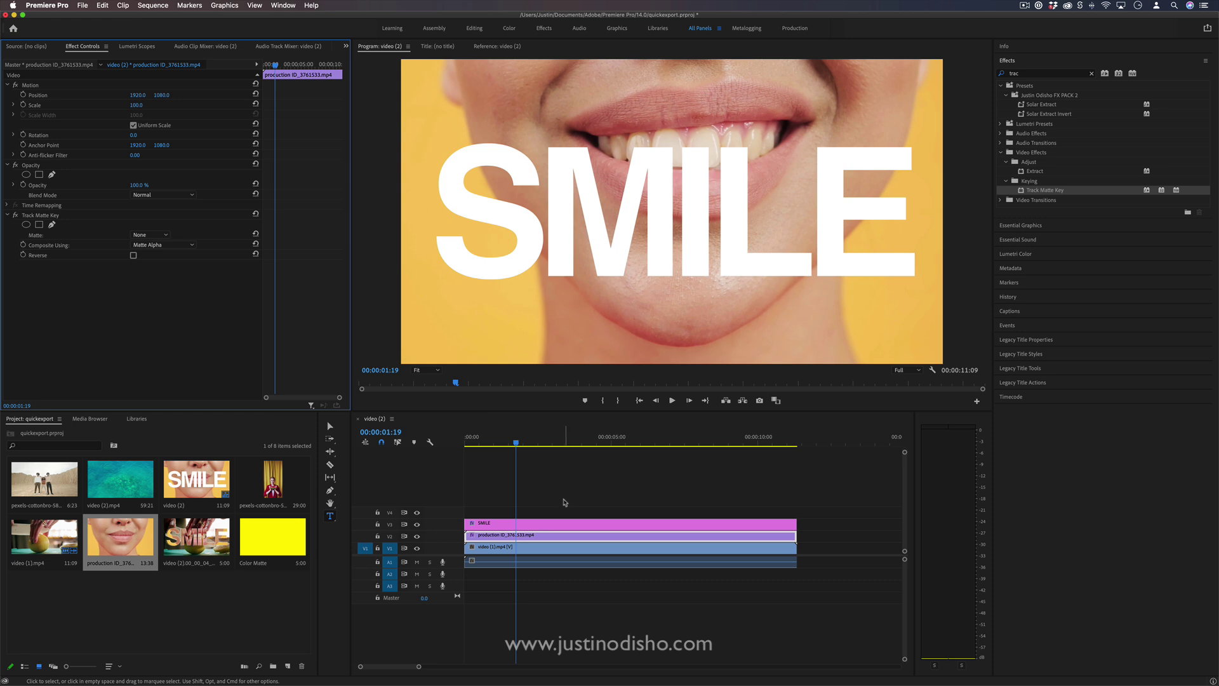
click(151, 235)
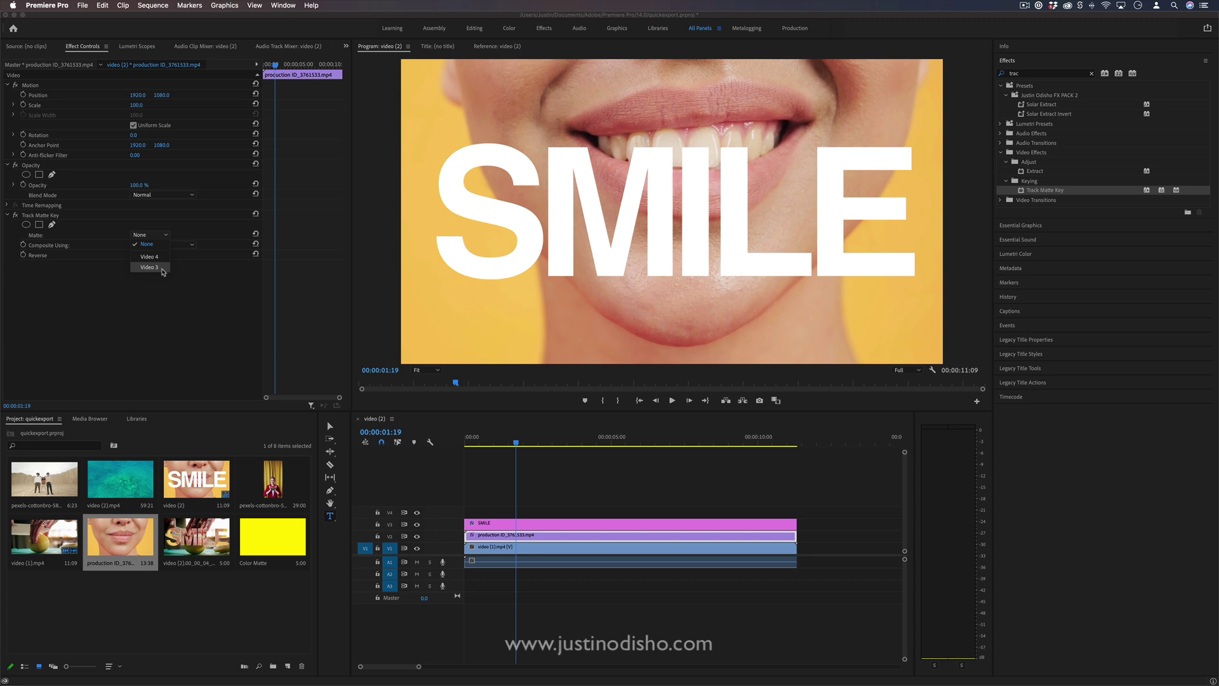
click(162, 270)
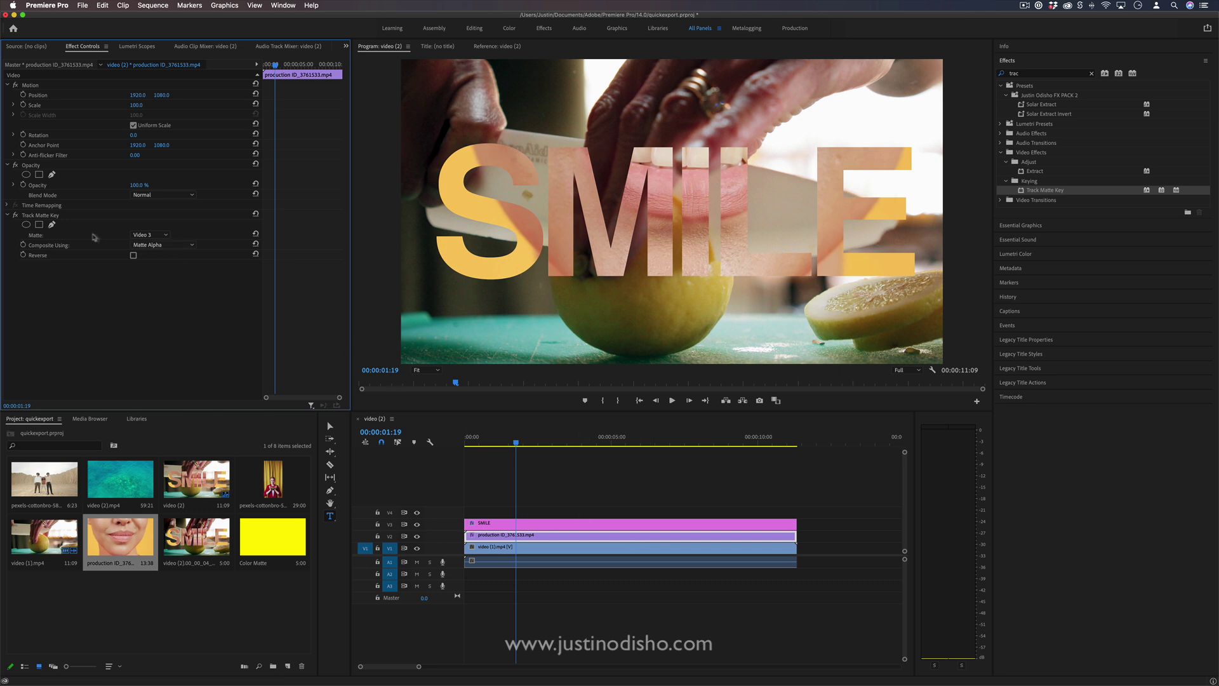
drag(516, 442, 492, 444)
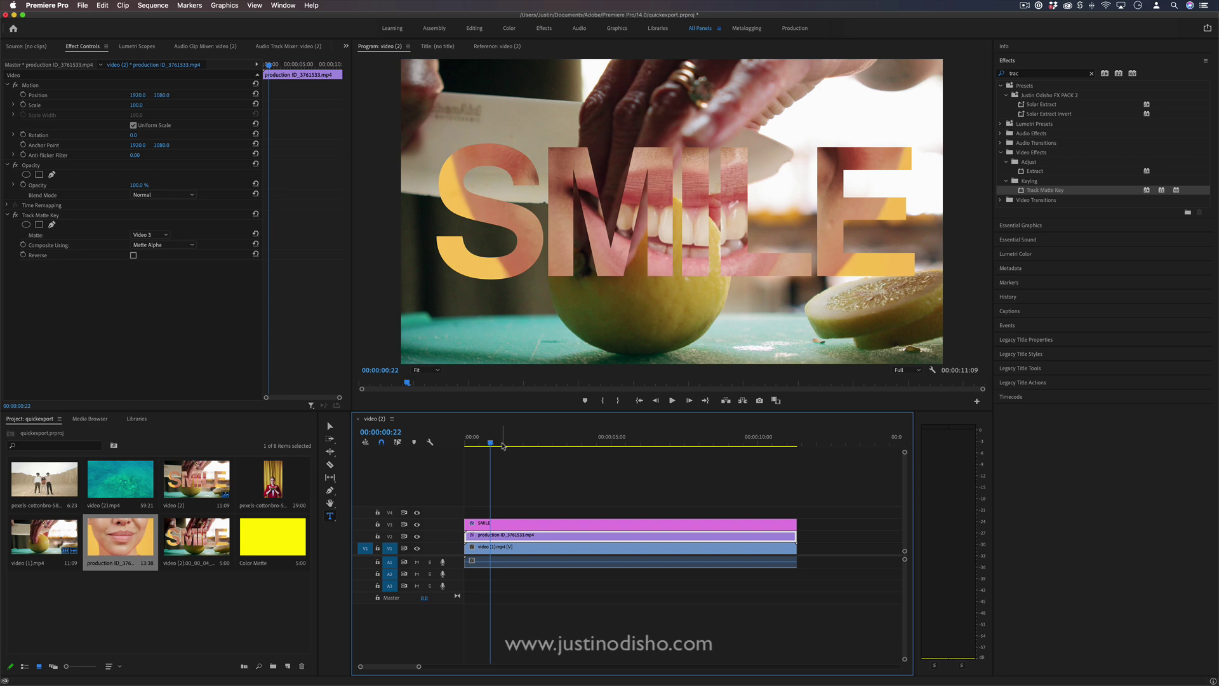
click(133, 256)
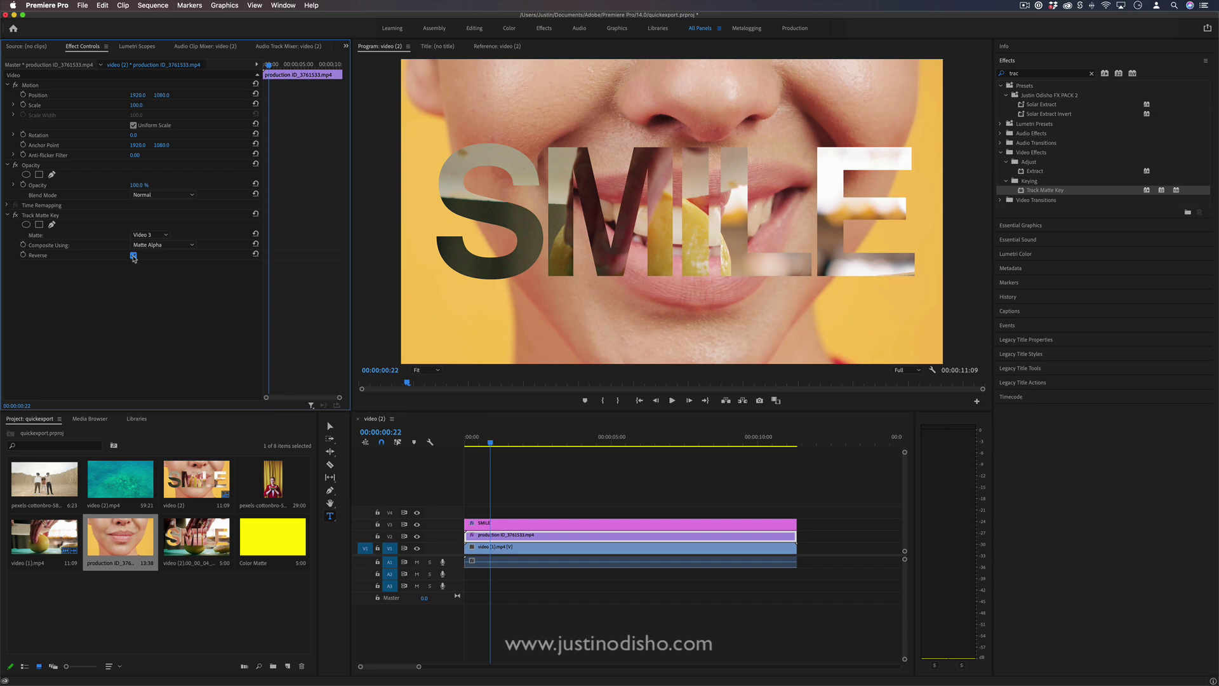
click(133, 256)
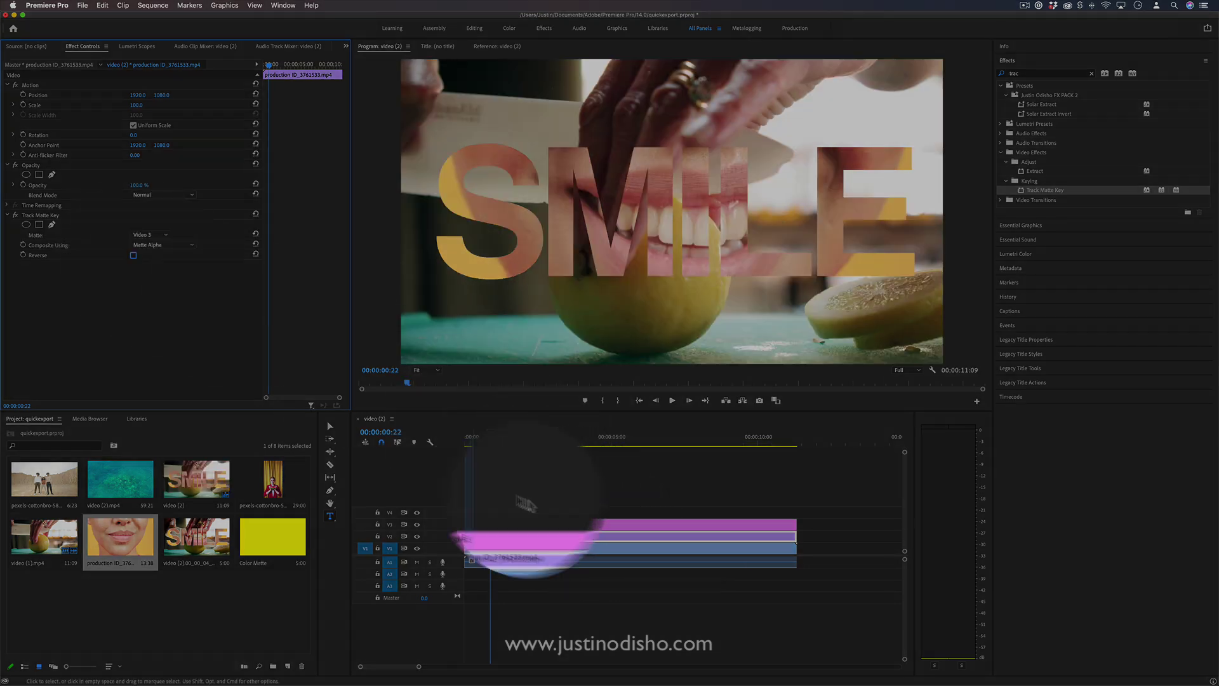
click(514, 439)
drag(514, 441, 564, 442)
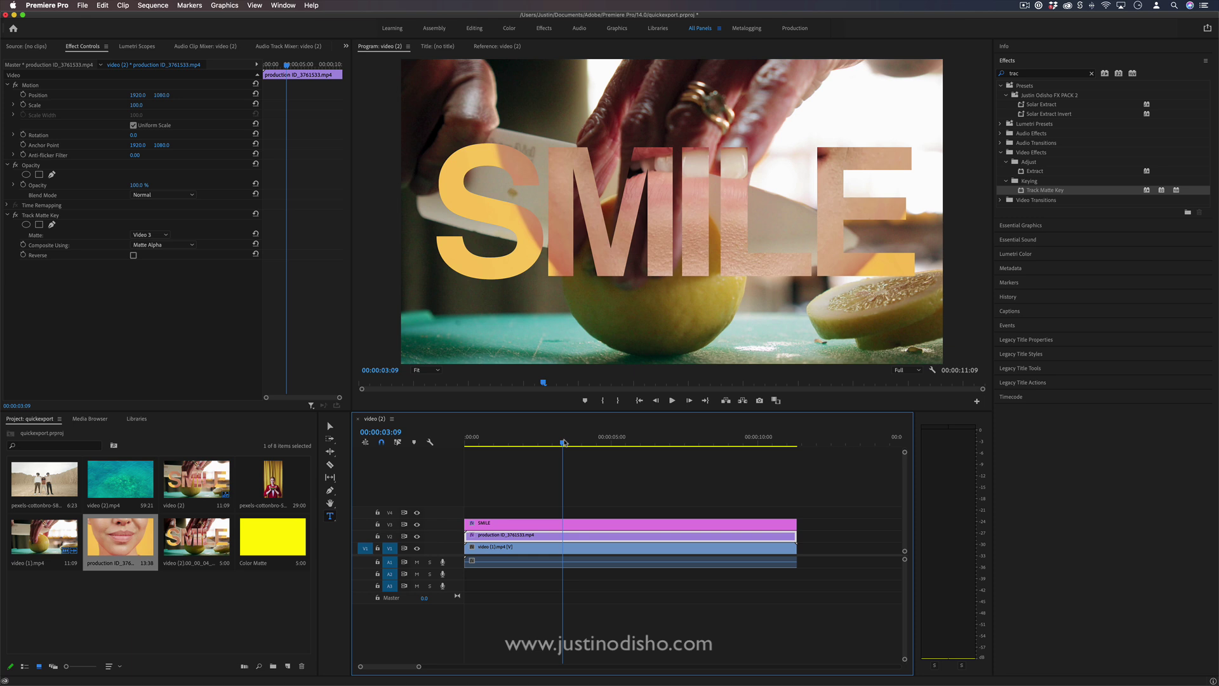
- Duplicate the SMILE clip from V3 onto V4 and select the new copy
alt+click(612, 525)
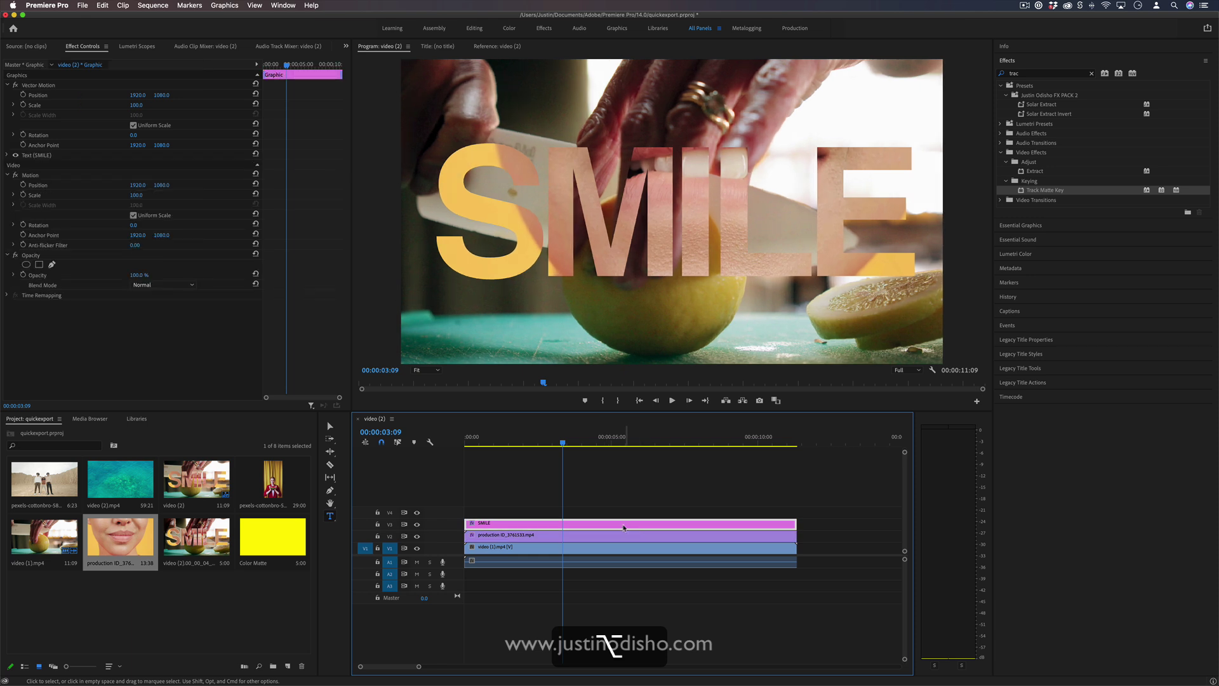
drag(624, 527, 620, 511)
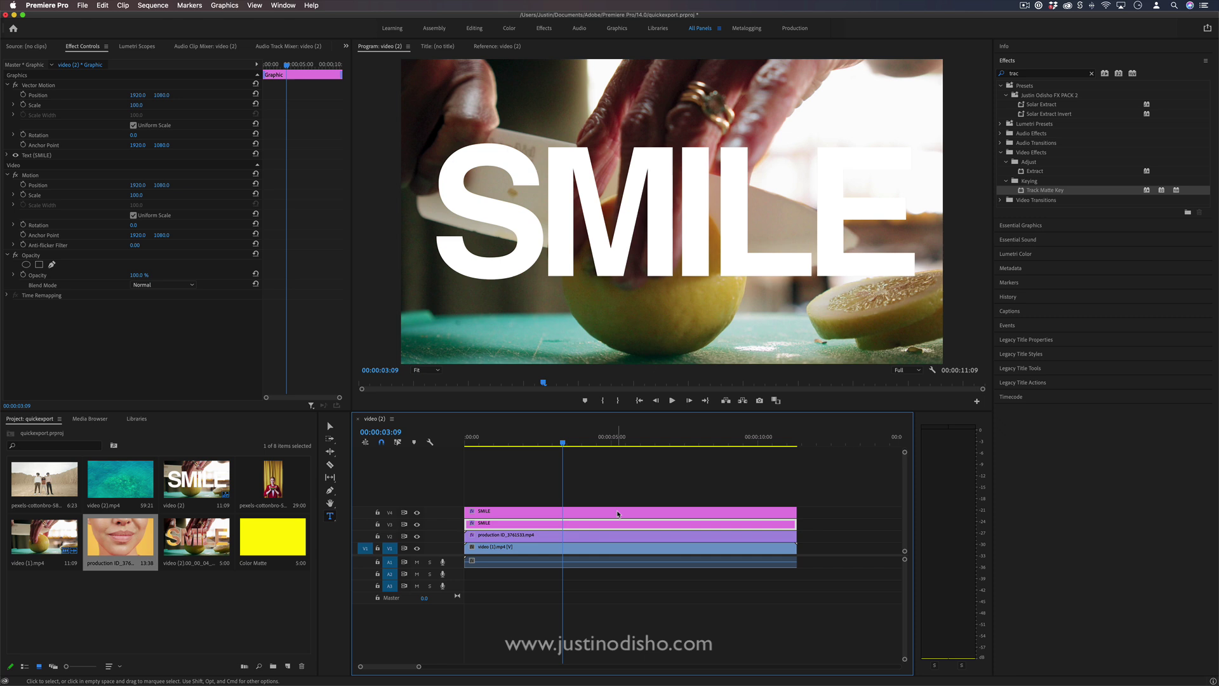
click(619, 512)
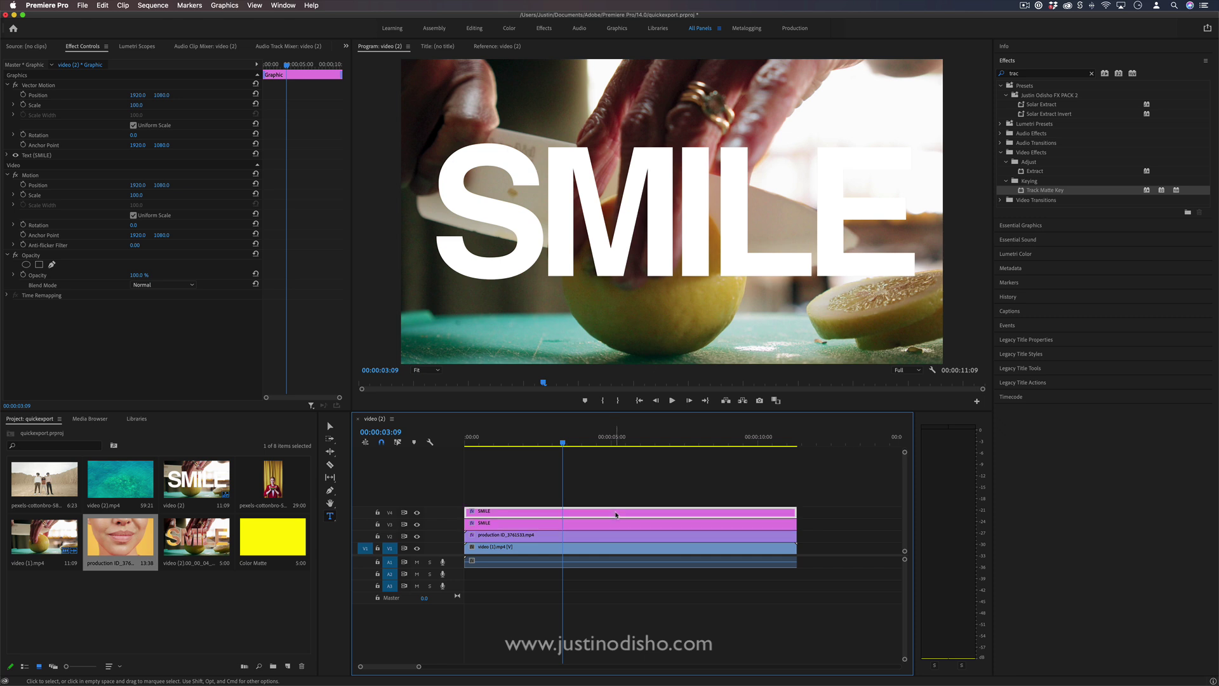
- Turn off the duplicate SMILE text's fill and give it a thicker white stroke
click(1023, 225)
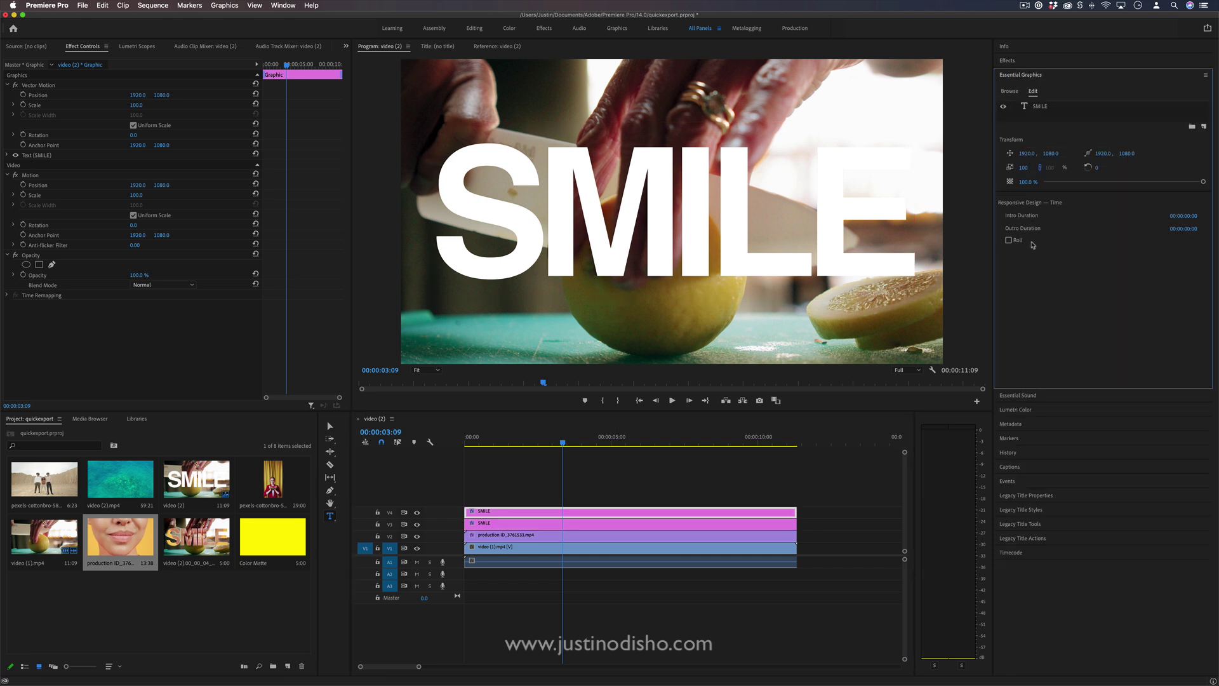
click(1048, 106)
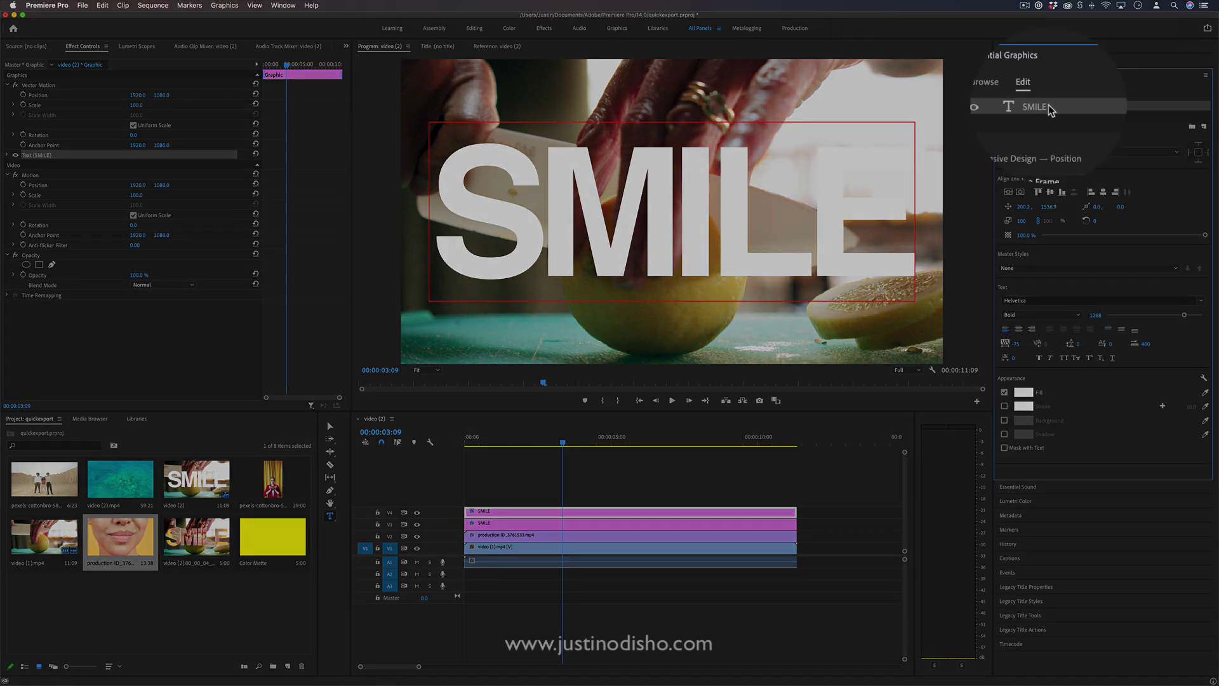
click(1003, 391)
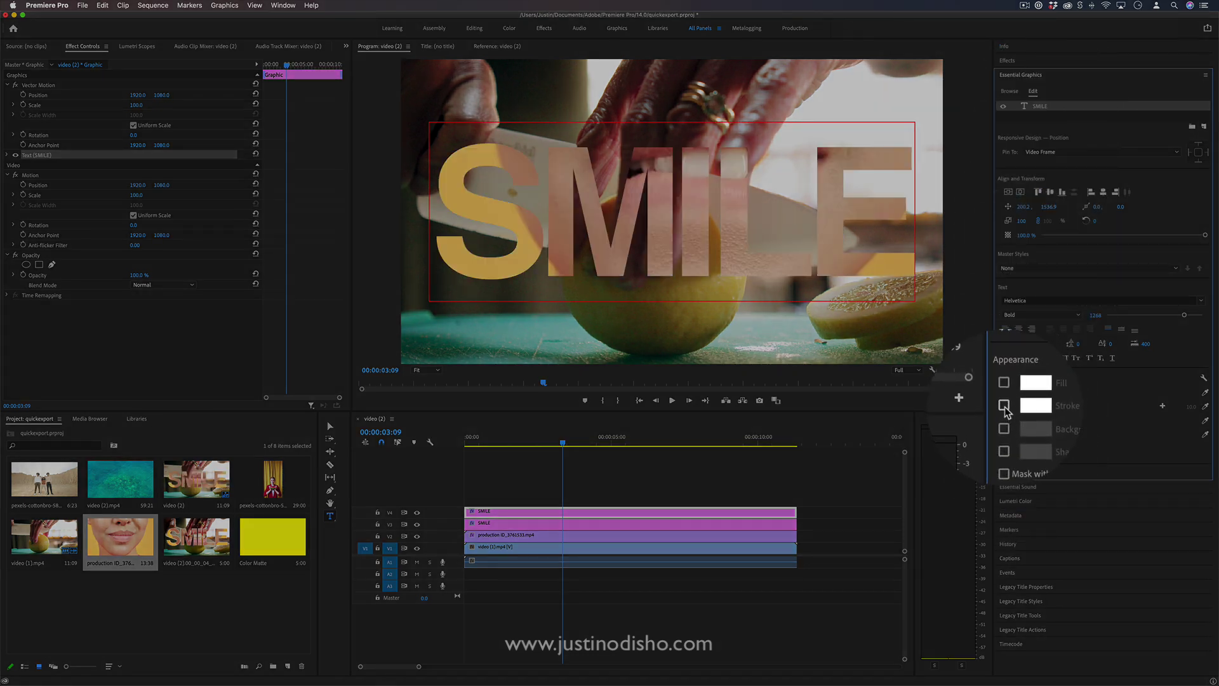
click(1004, 406)
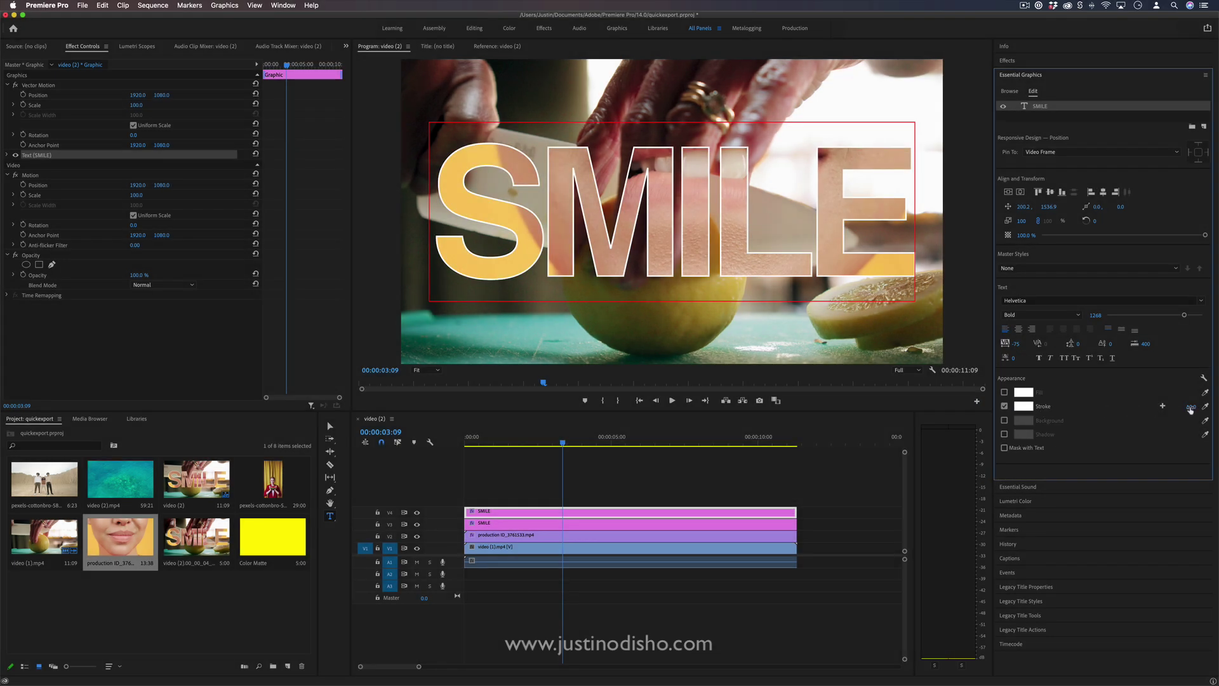
mouse_move(1191, 410)
mouse_down()
mouse_move(1210, 409)
mouse_move(1199, 410)
mouse_up()
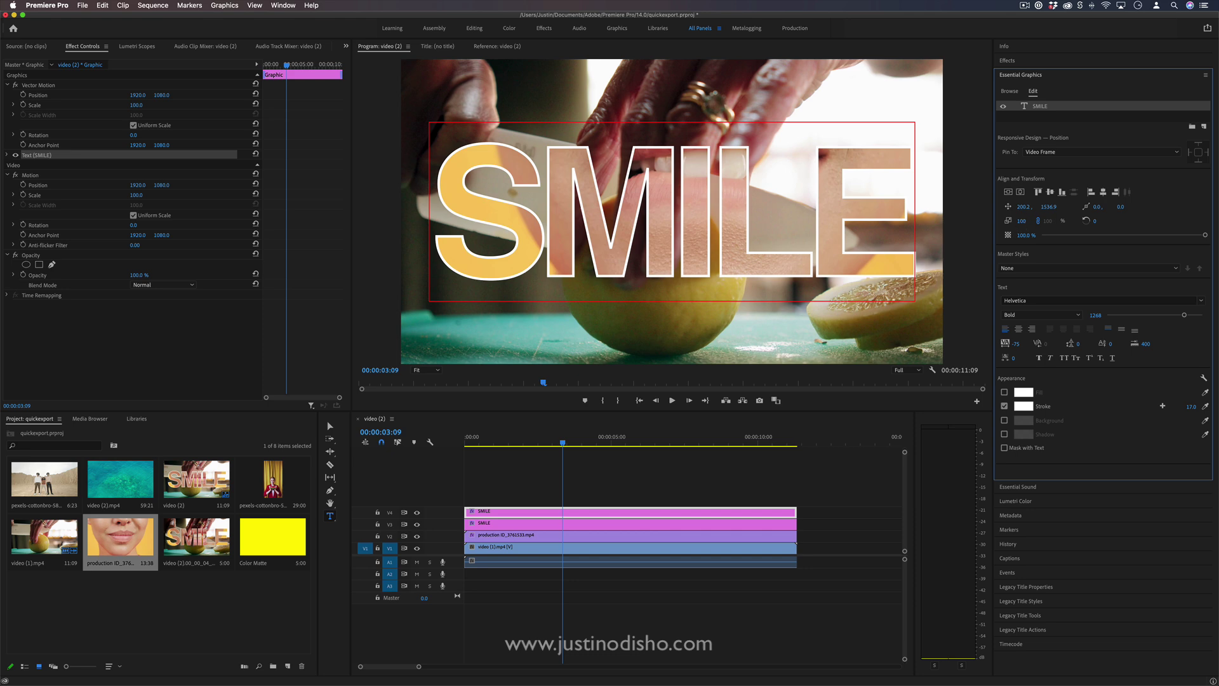
- Shrink the outlined SMILE slightly, nudge it down and left, and return the playhead to 00:00:01:24
drag(1021, 221, 1021, 221)
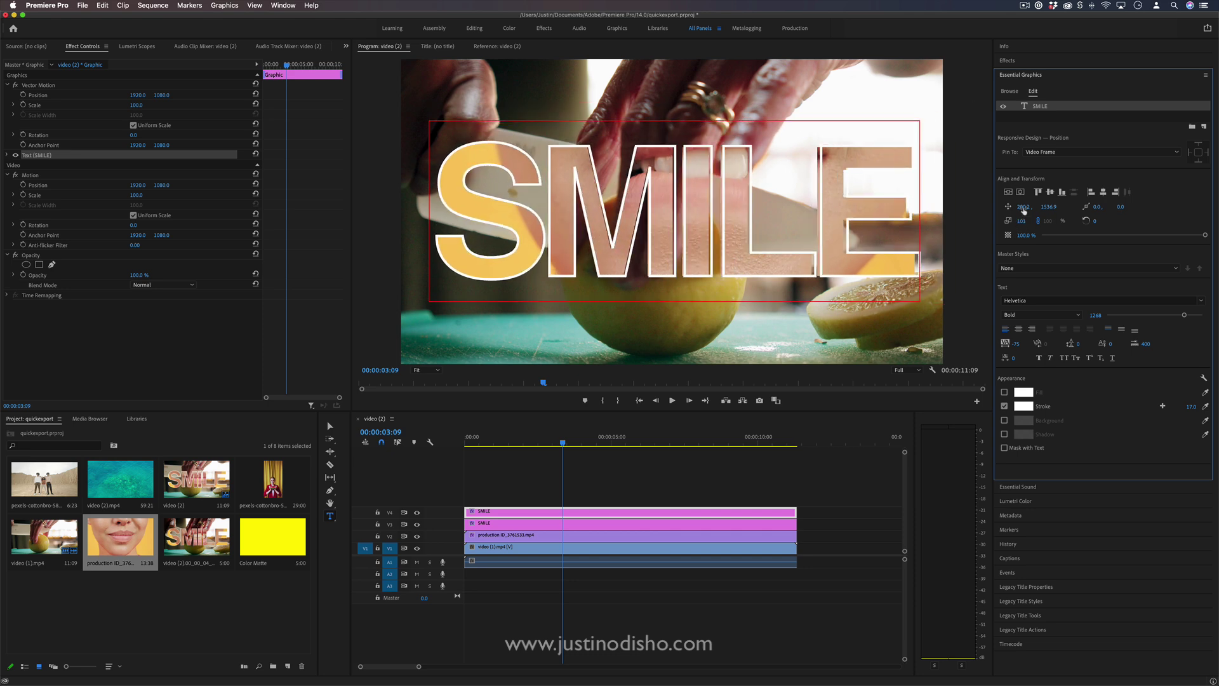
click(1051, 193)
click(1105, 192)
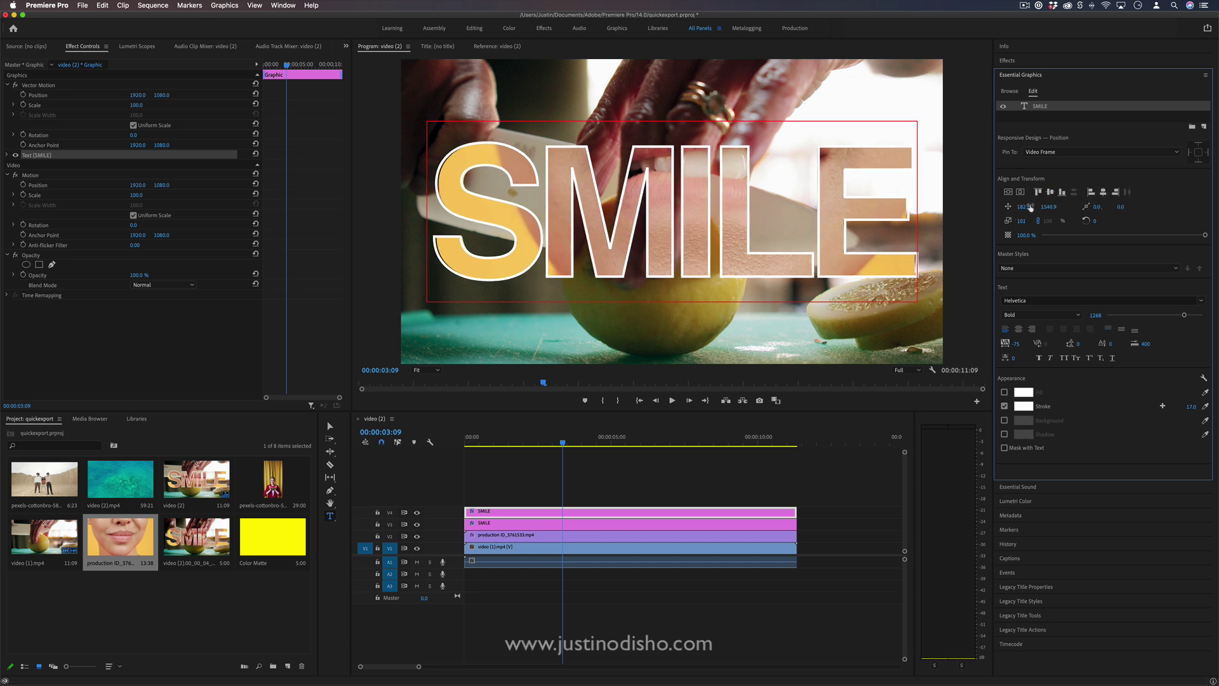
drag(1023, 207, 1017, 206)
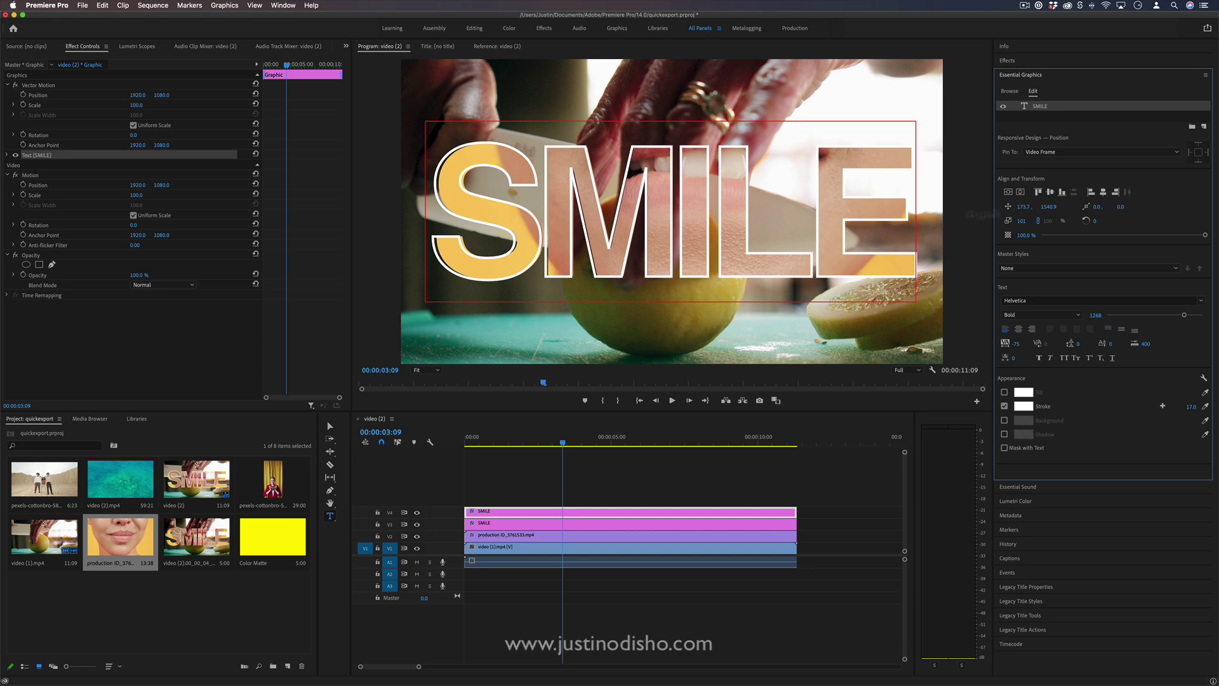
click(523, 438)
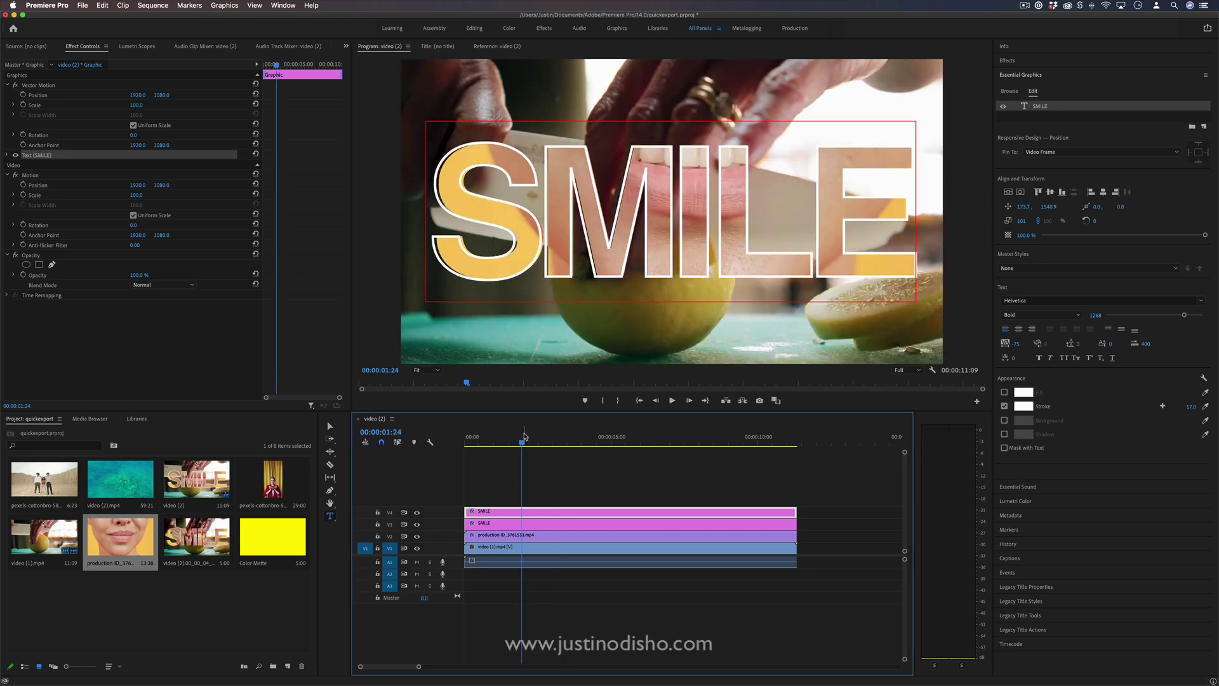
click(547, 540)
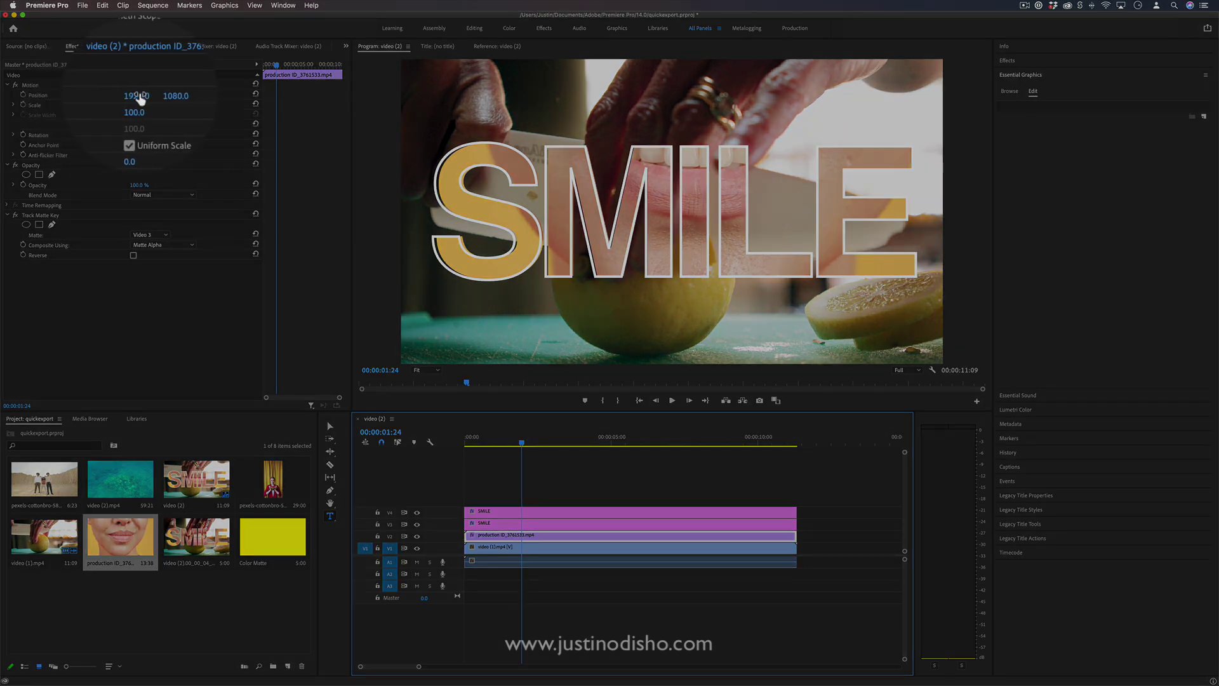
drag(141, 95, 140, 96)
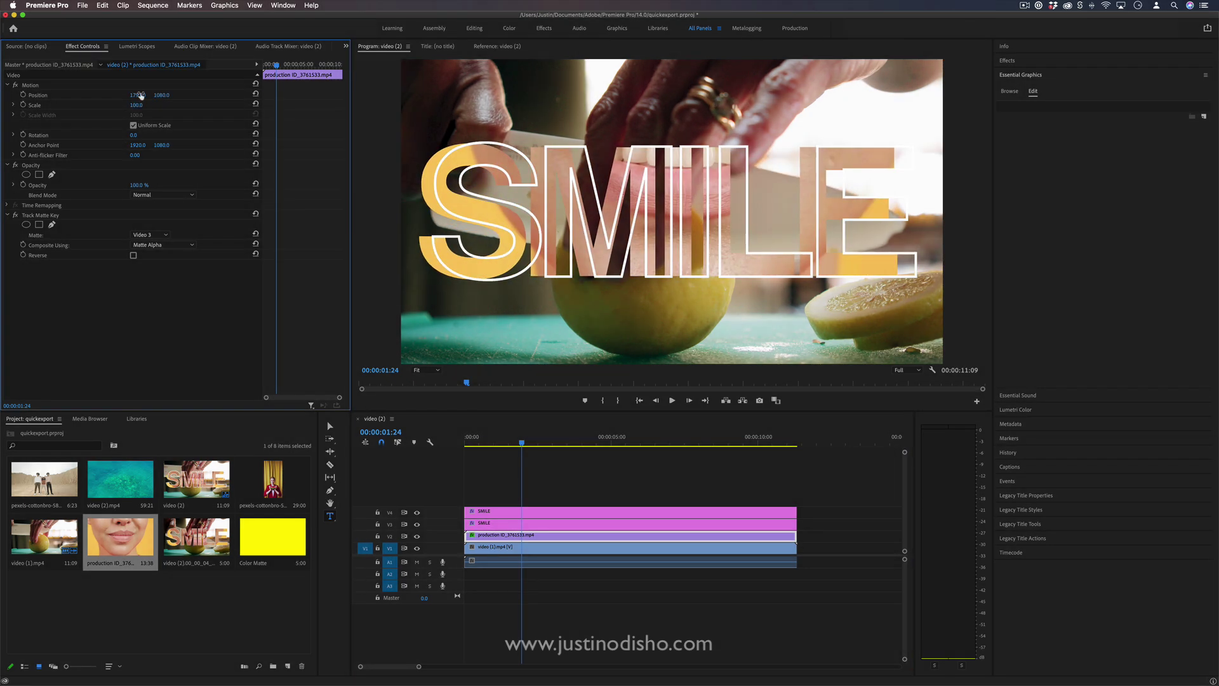
key(super+z)
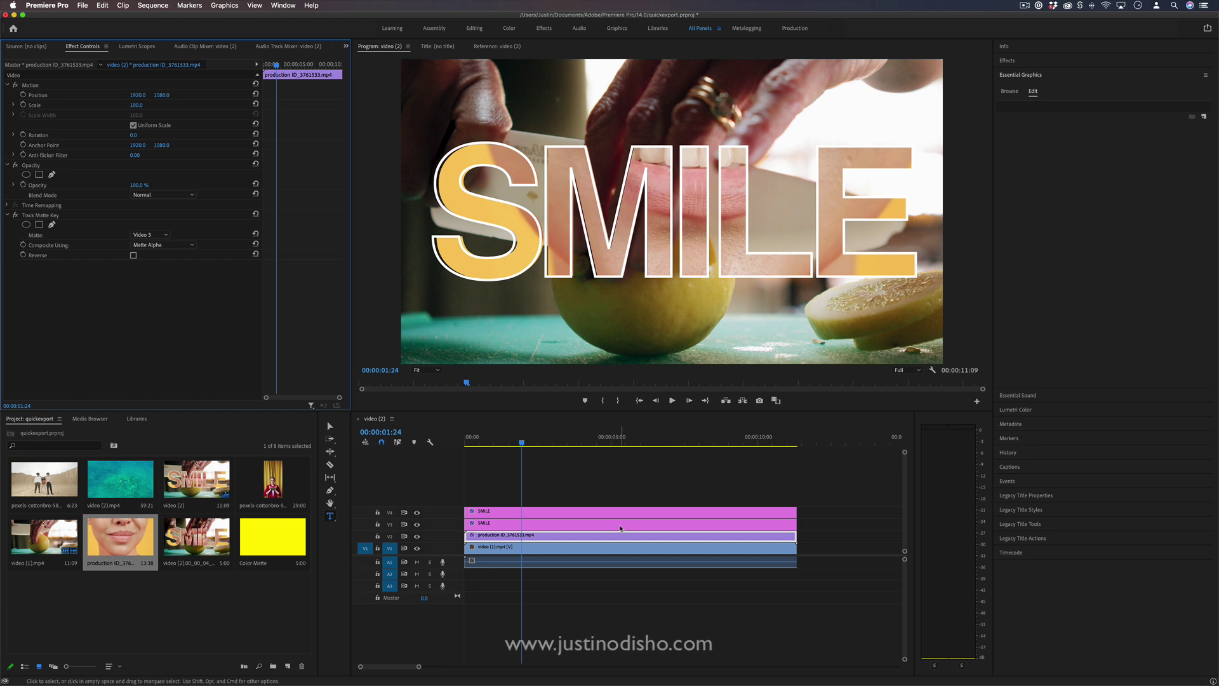
- Shift the SMILE text matte right and move the mouth video to position 1742, 1409
click(576, 529)
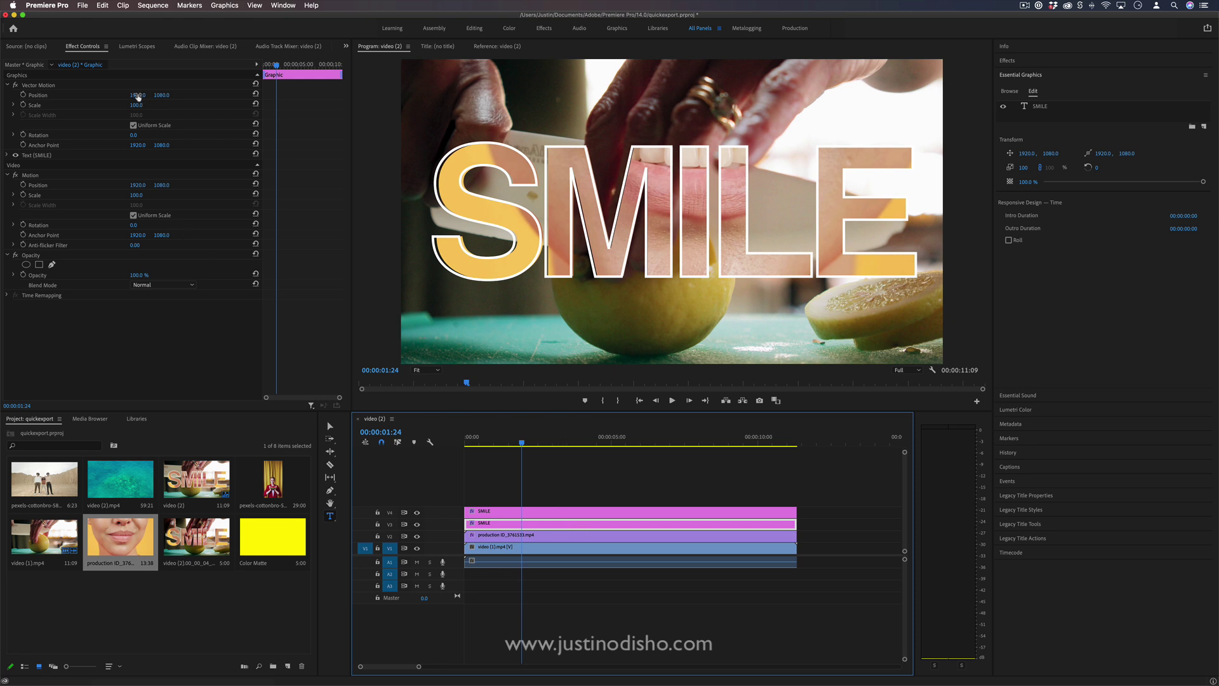
drag(141, 97, 19, 96)
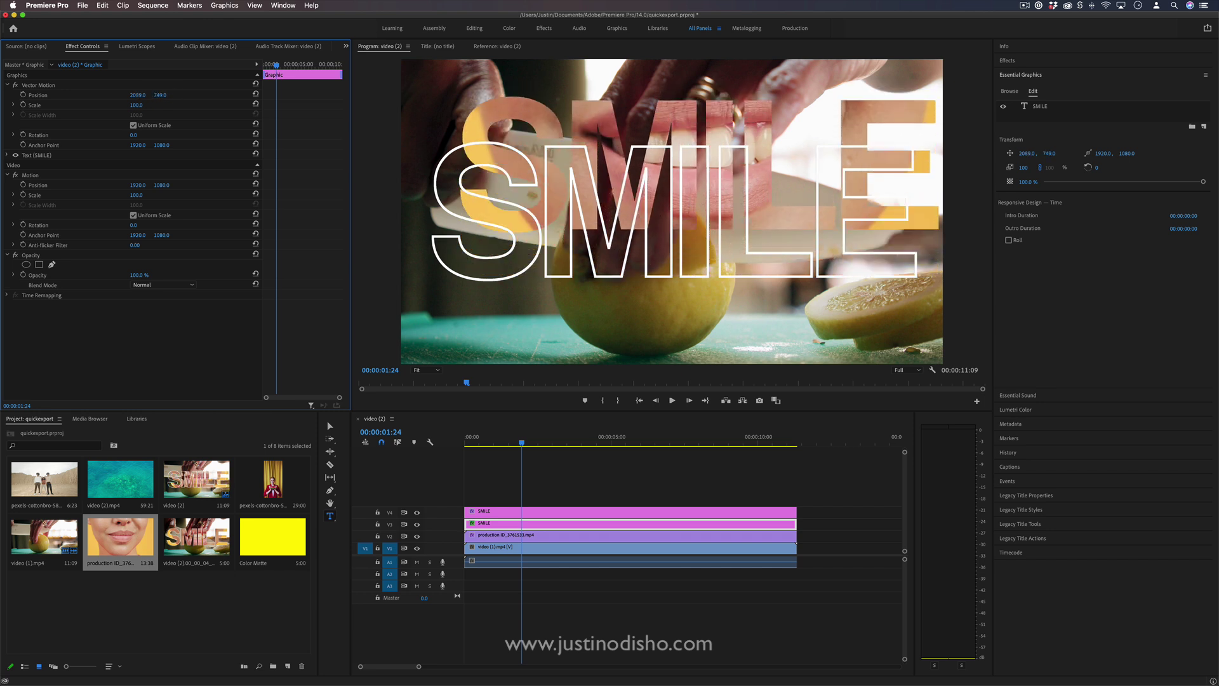
click(608, 539)
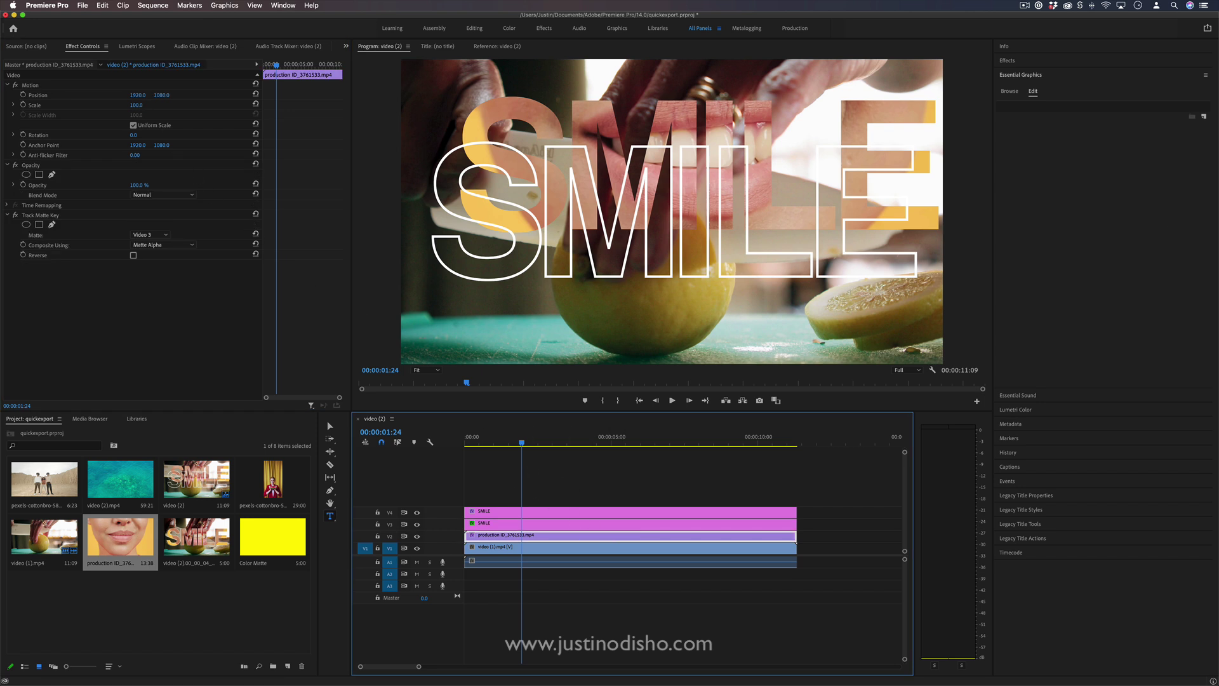
drag(137, 94, 44, 94)
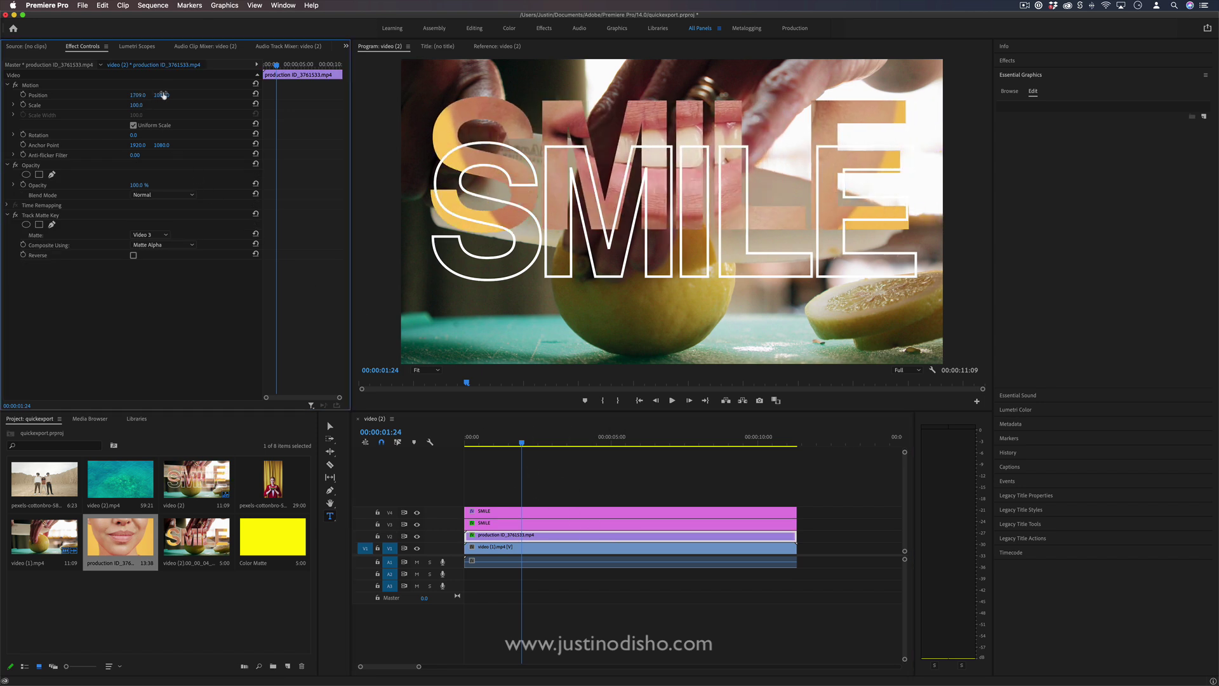
drag(164, 94, 279, 94)
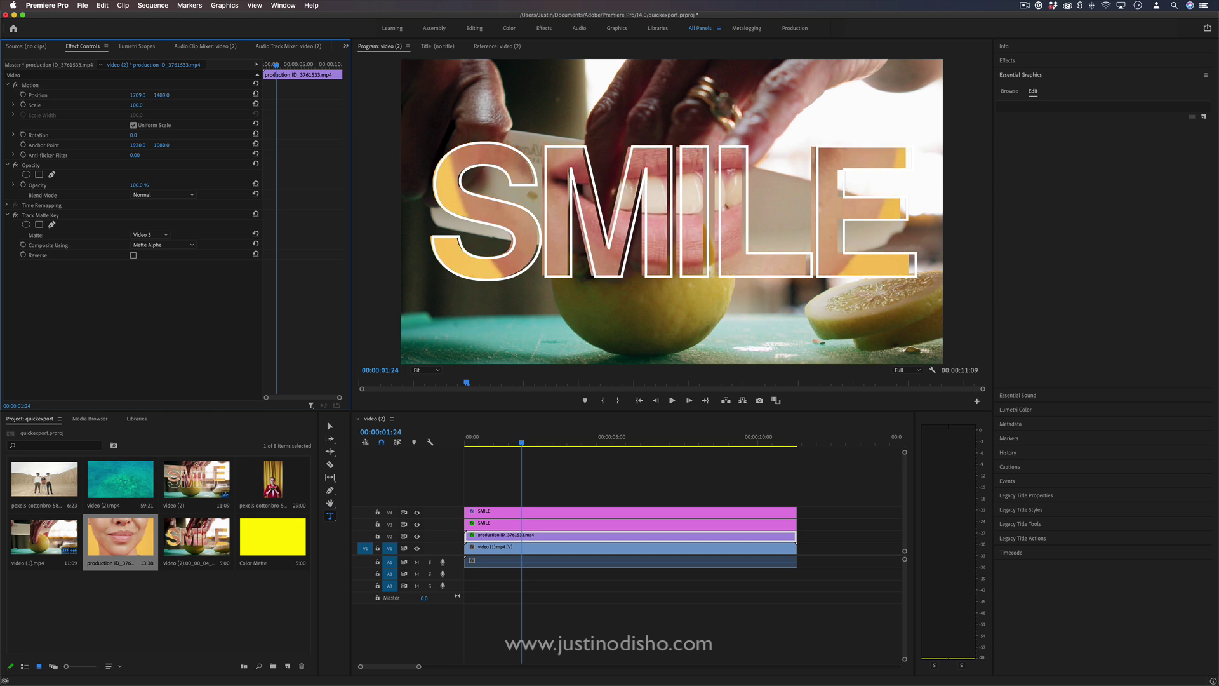
drag(138, 95, 159, 95)
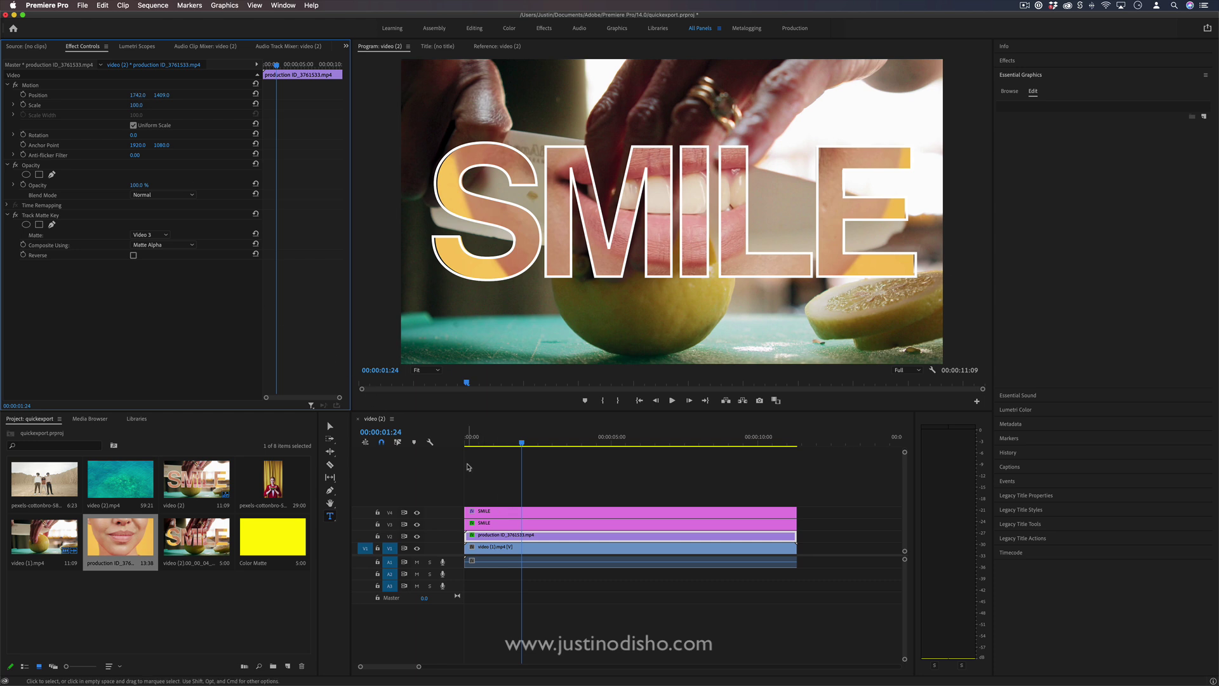
- Play back the timeline to check the mouth-filled, outlined SMILE over the lemon footage
key(space)
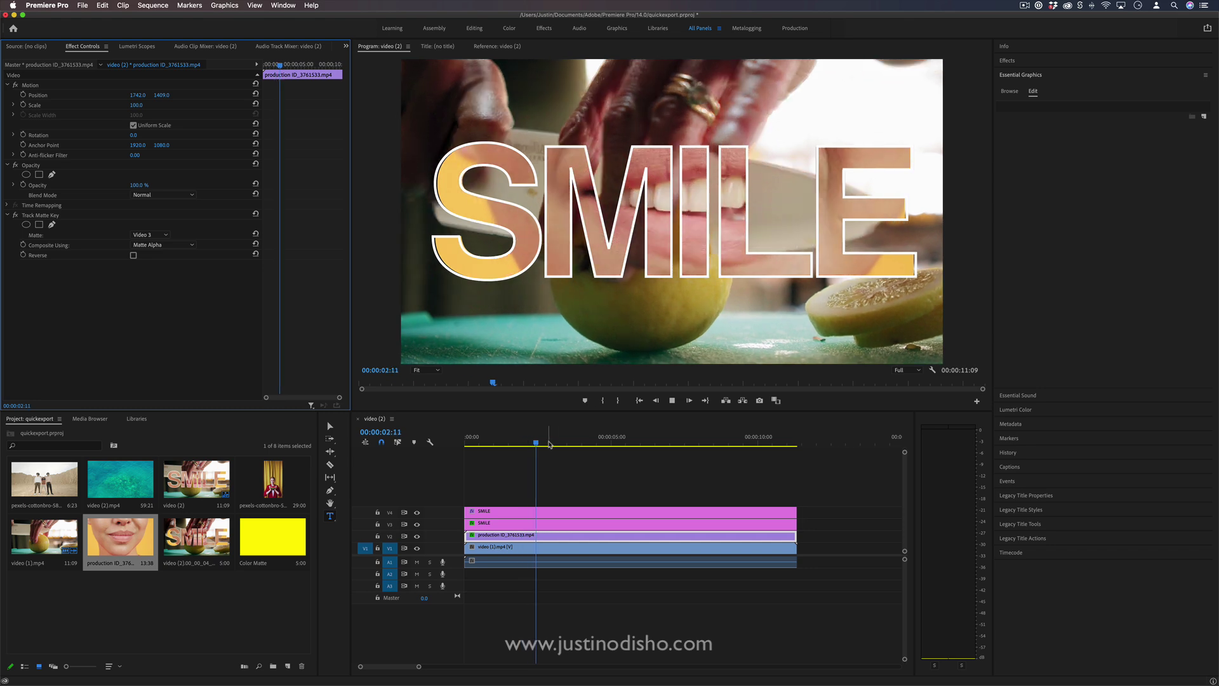